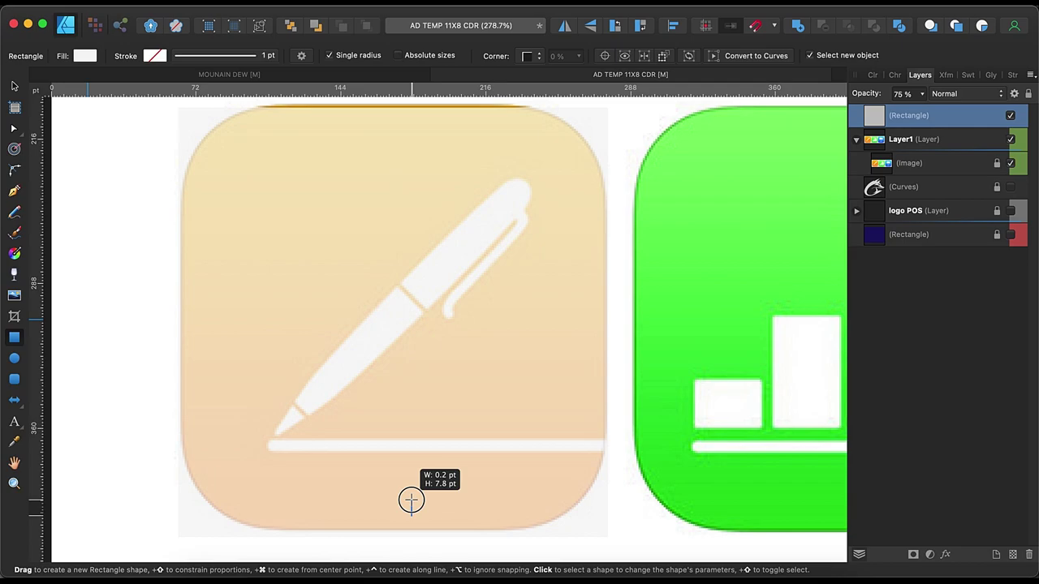
Convert the rectangle over the Pages icon to curves and round its corners to 47.8 pt
left_click(411, 500)
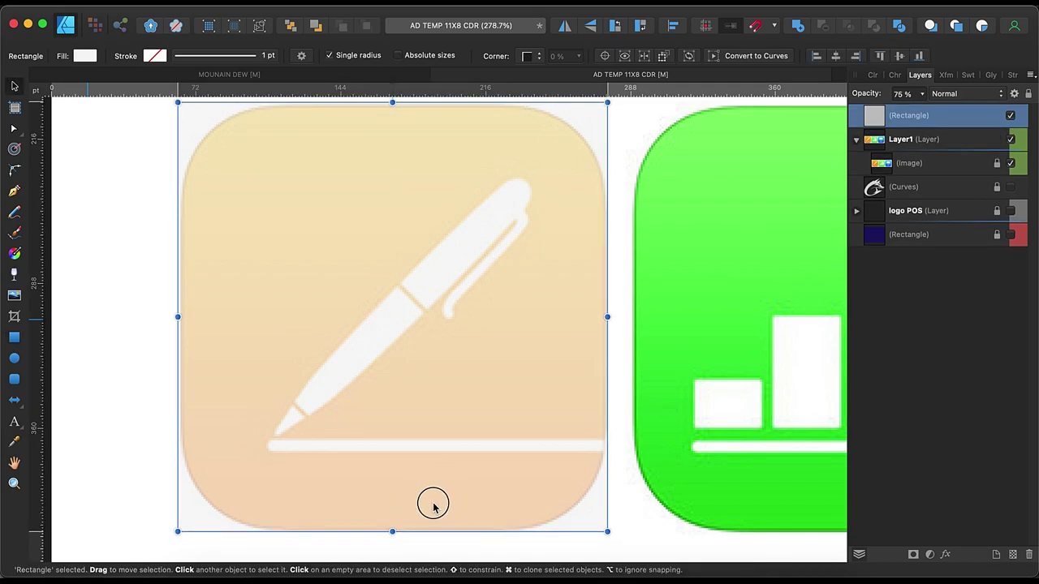
key("v")
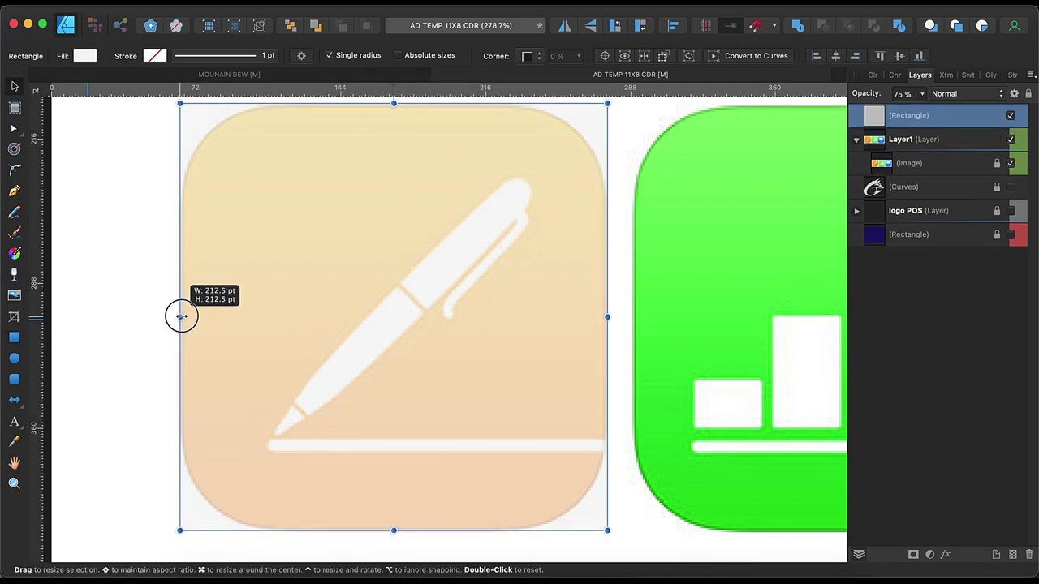
key("ctrl+Return")
key("c")
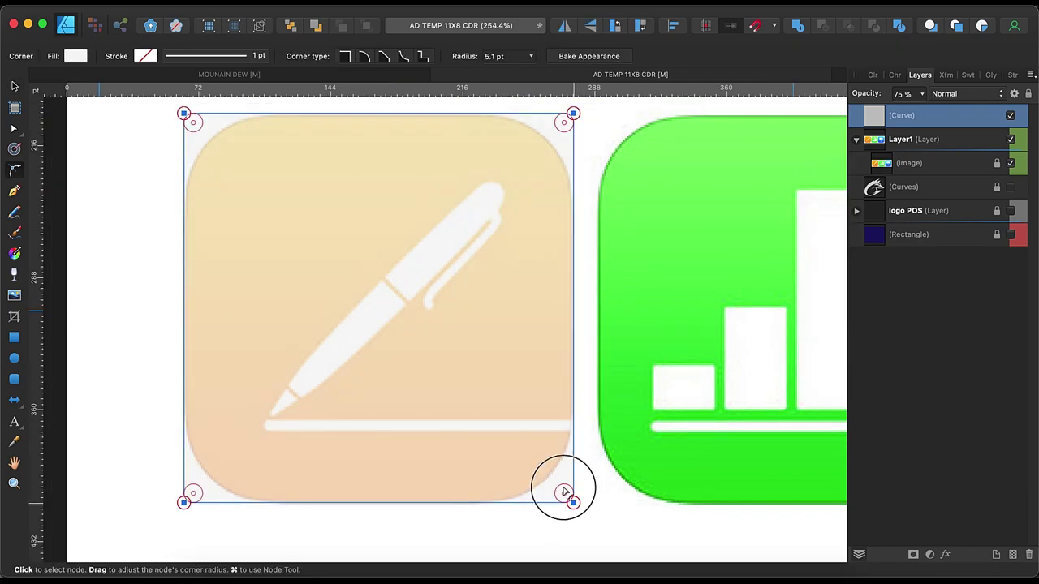
left_click_drag(566, 493, 523, 381)
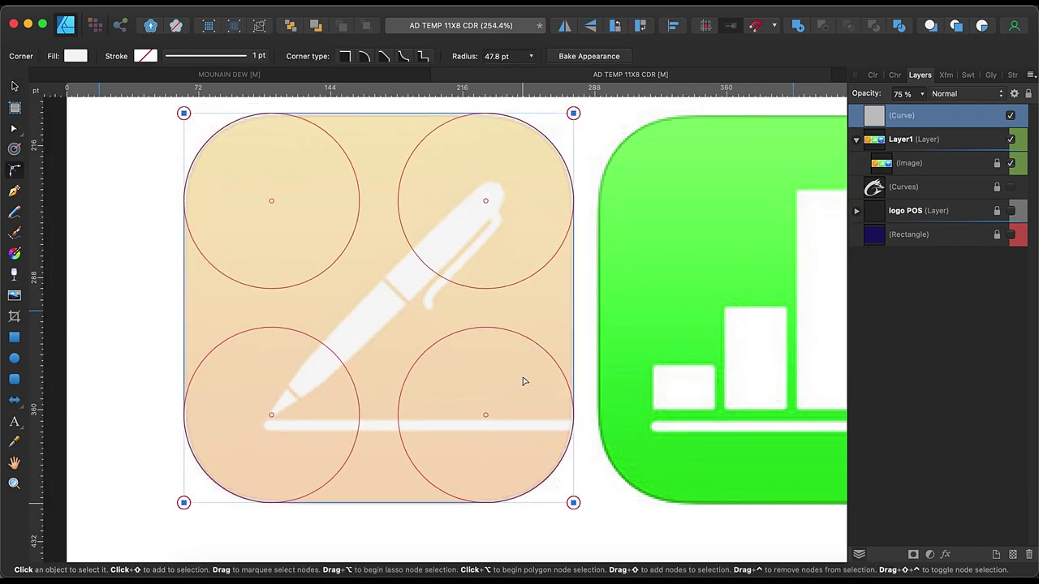
Give the rounded square a purple stroke
left_click(146, 56)
left_click(236, 120)
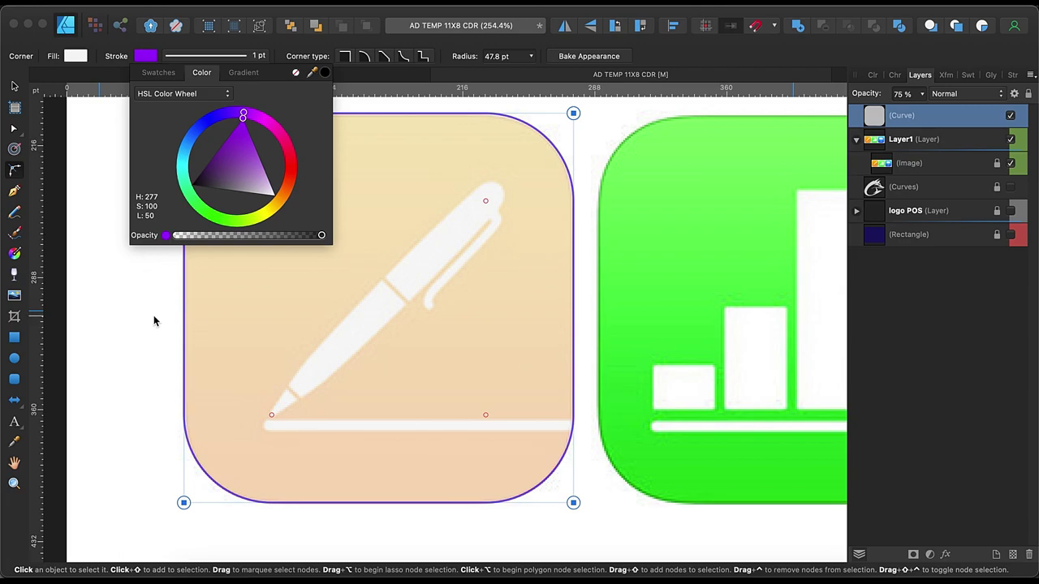
left_click(129, 347)
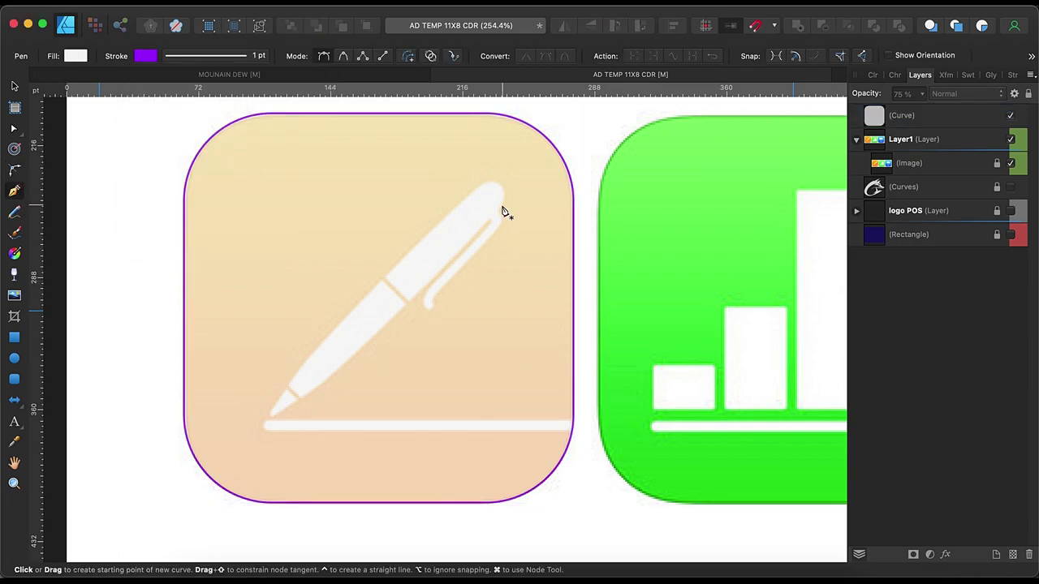
Draw a tall rectangle over the pen with no stroke and a blue fill
key("m")
left_click_drag(503, 185, 476, 440)
left_click(154, 55)
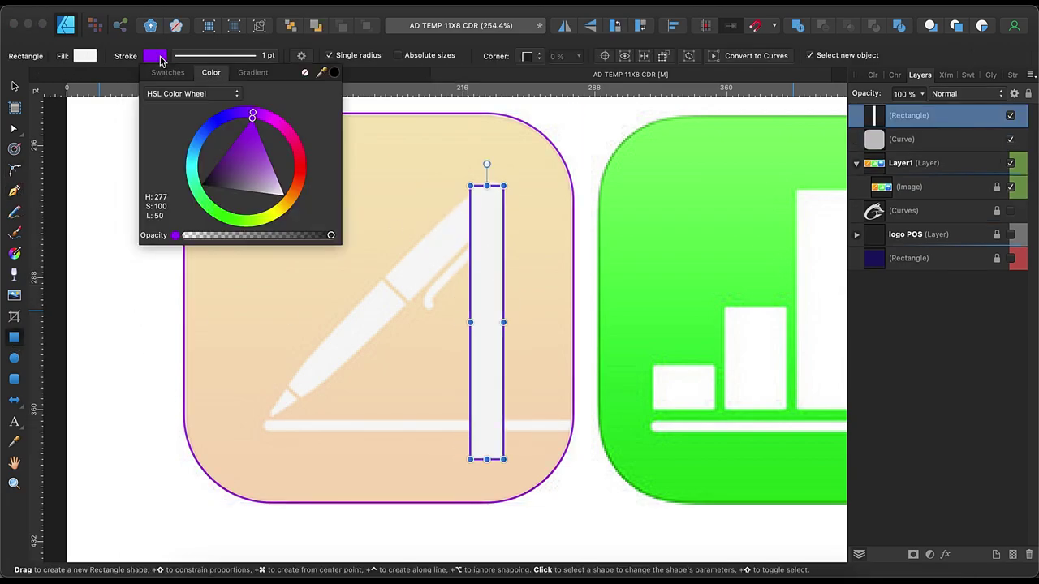
left_click(301, 73)
left_click(84, 55)
left_click(128, 147)
Lower the bar to 36% opacity, hide the Curve layer, and rotate the bar to -45° over the pen body
left_click(922, 93)
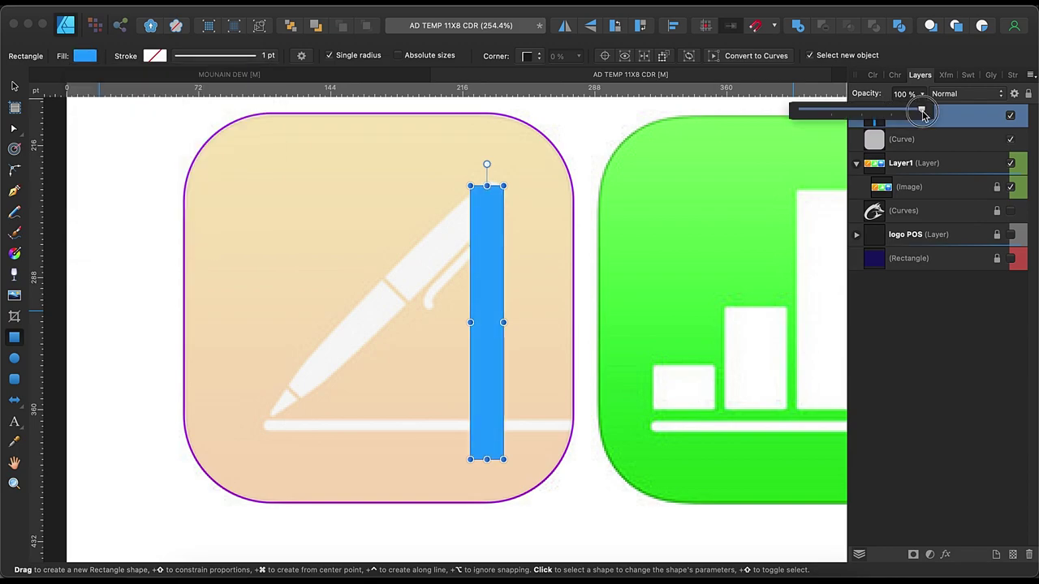
left_click_drag(918, 106, 847, 109)
left_click(1010, 139)
left_click_drag(487, 164, 580, 249)
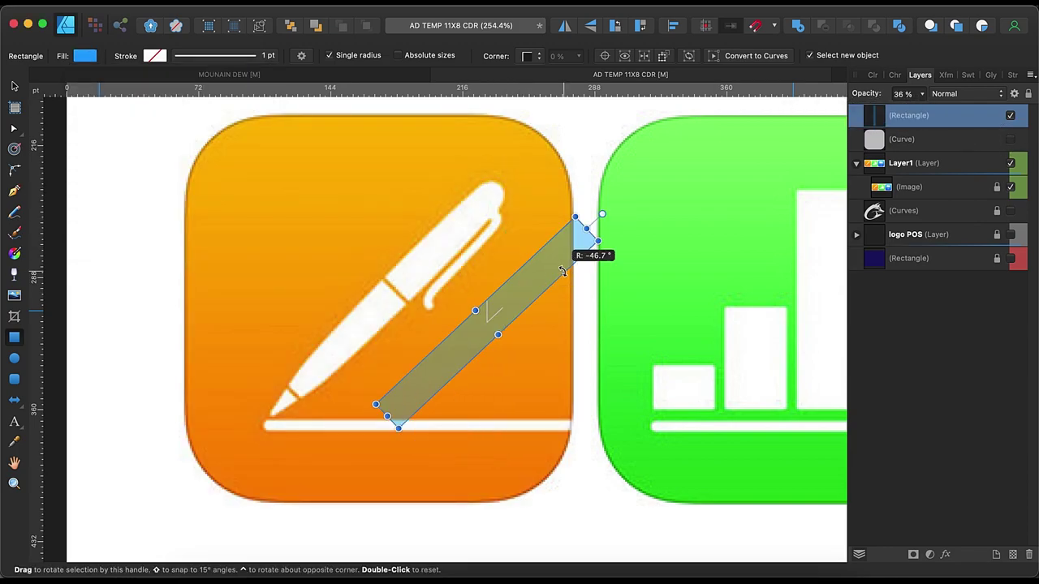
left_click_drag(519, 284, 466, 255)
left_click_drag(545, 197, 524, 209)
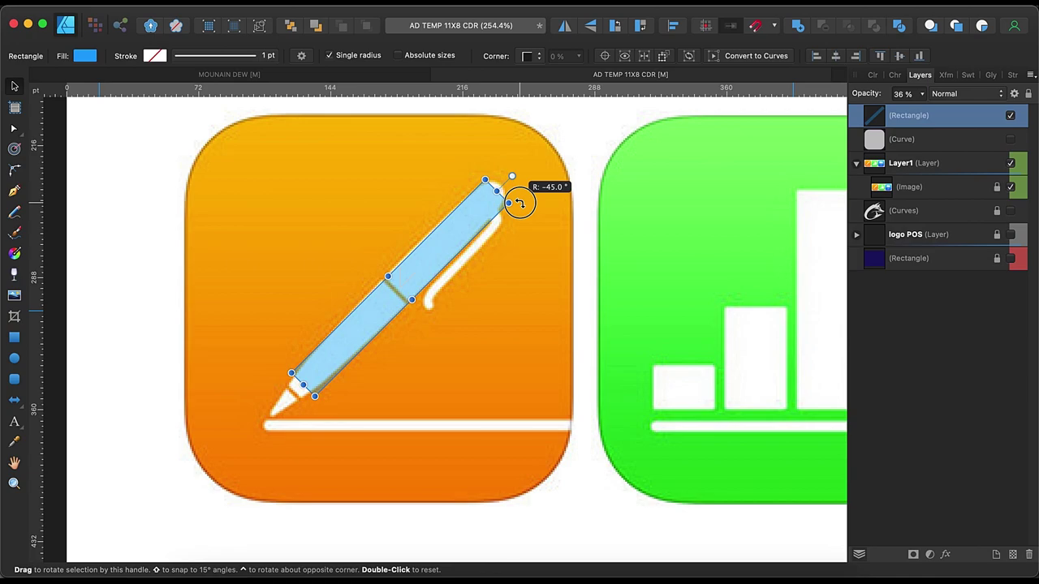
Stretch the bar to the pen tip, convert it to curves, and round its top end
scroll(472, 246, "up", 5)
left_click_drag(203, 452, 130, 509)
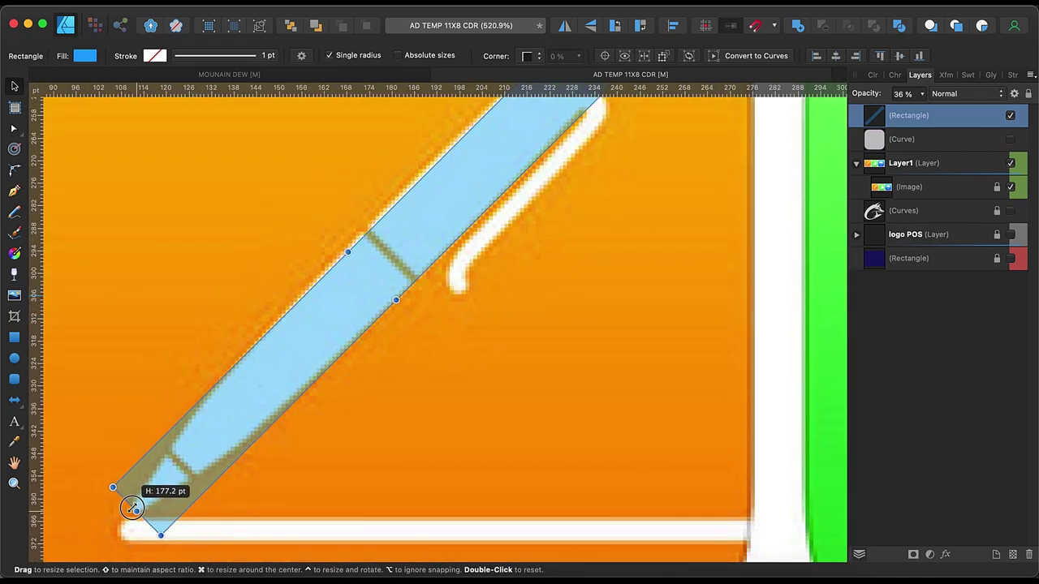
key("ctrl+Return")
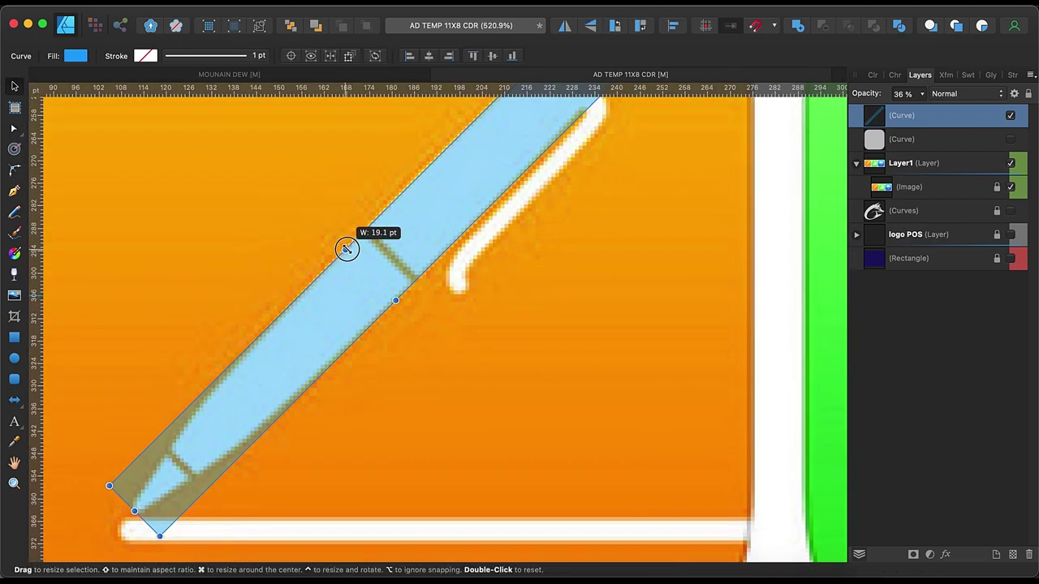
scroll(376, 297, "up", 5)
key("a")
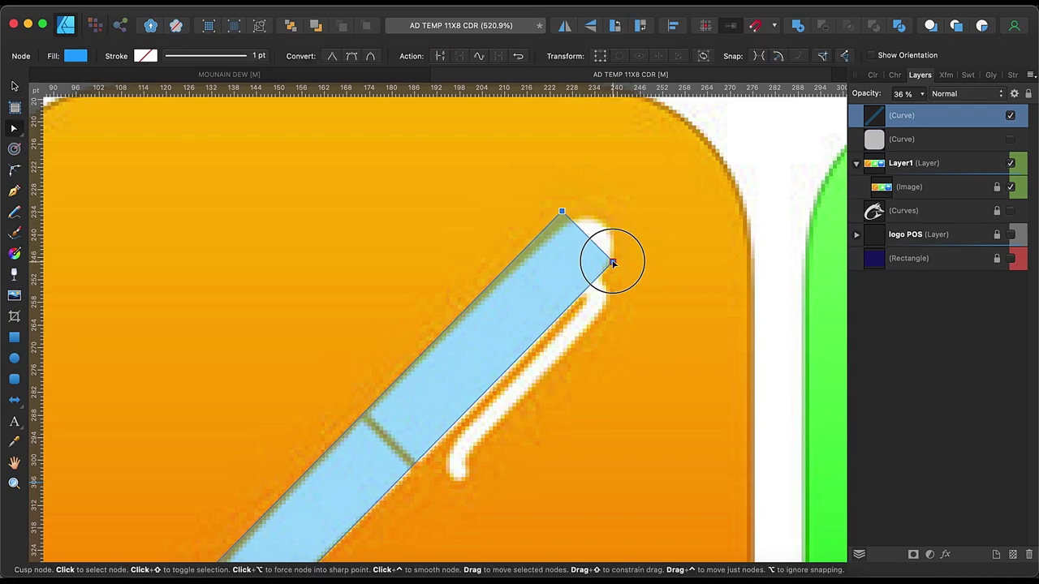
key("c")
left_click_drag(630, 262, 605, 288)
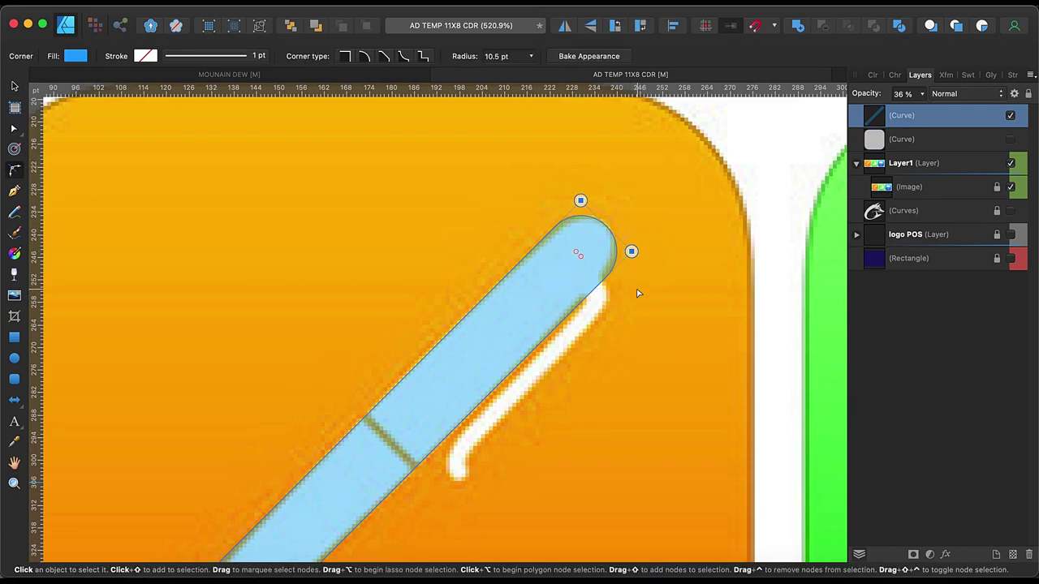
scroll(638, 299, "down", 6)
scroll(175, 482, "left", 1)
Delete a lower node to form a pointed nib and reshape the left edge to hug the pen
key("a")
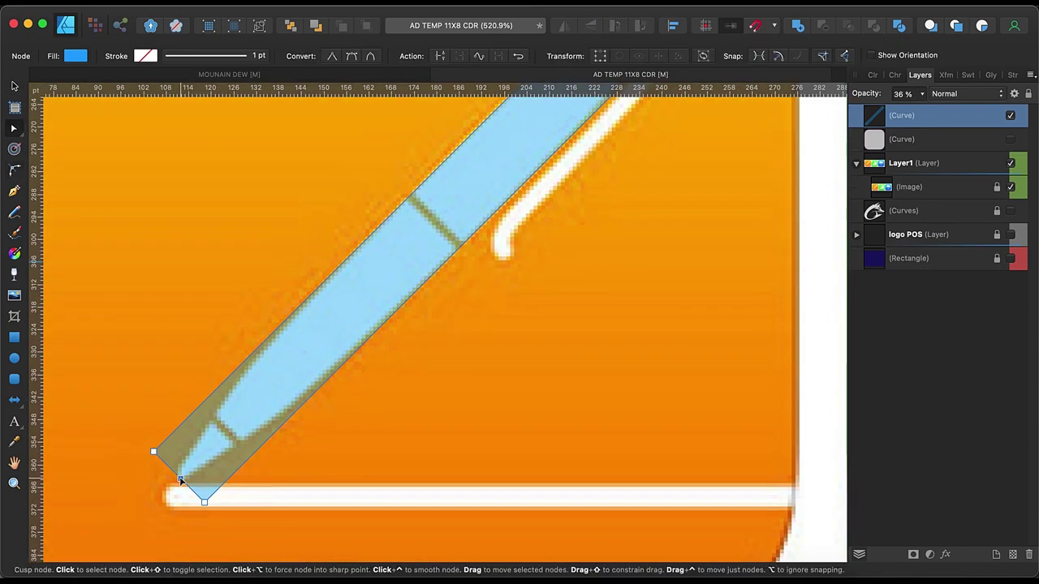
key("Delete")
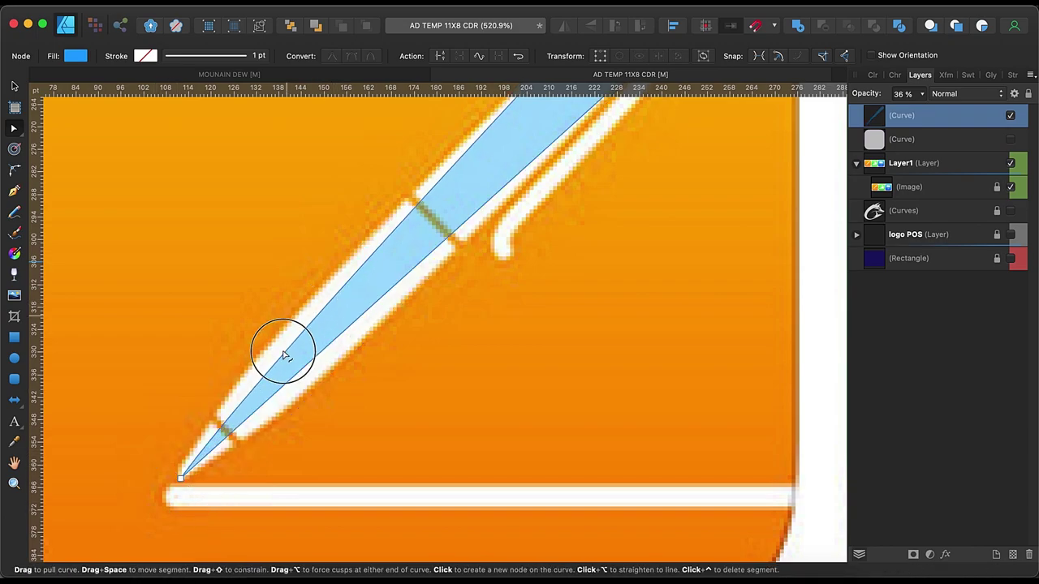
left_click_drag(281, 349, 260, 360)
scroll(385, 281, "up", 5)
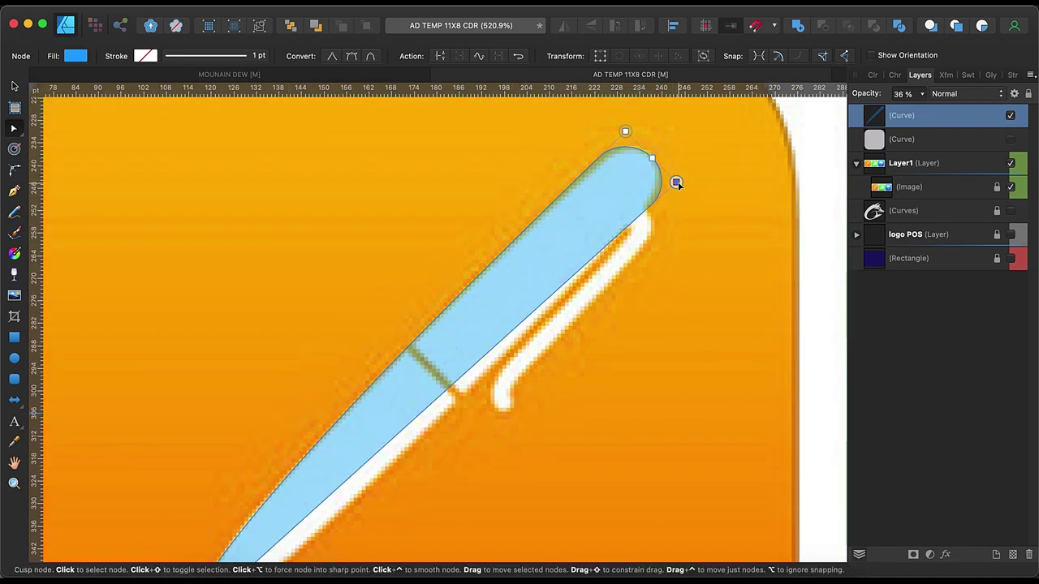
left_click(387, 370)
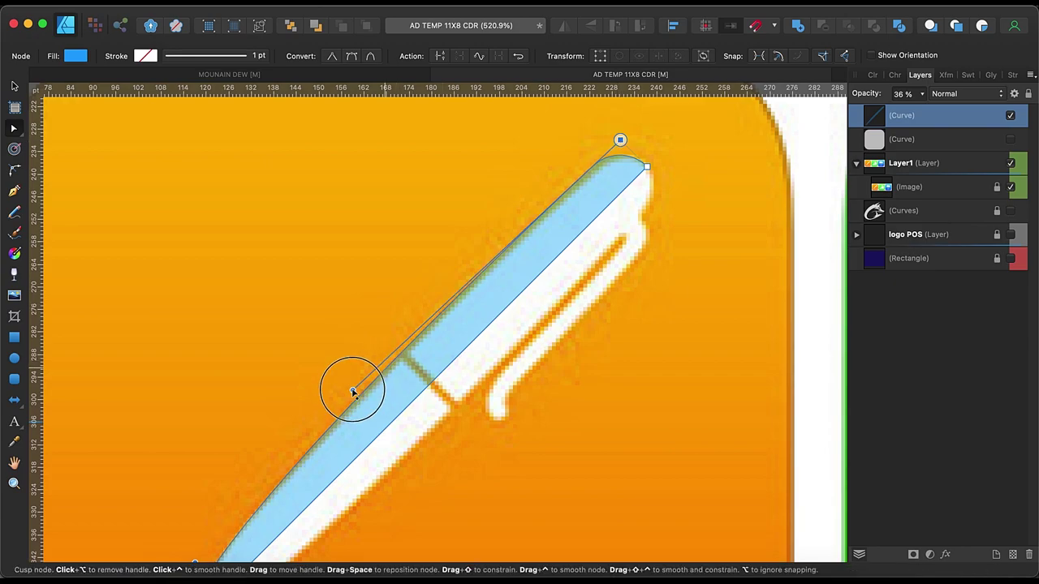
left_click(553, 205)
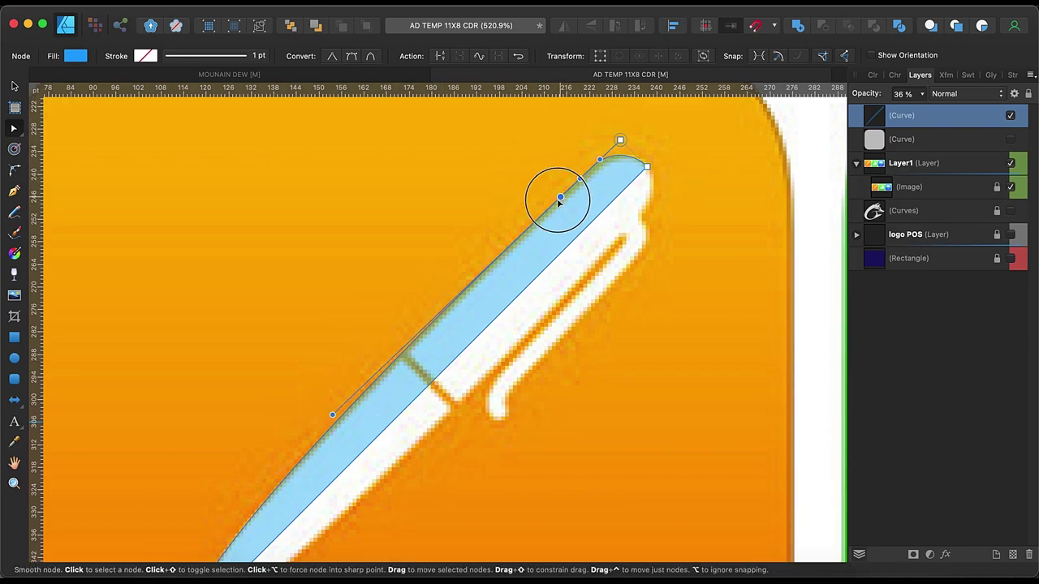
scroll(593, 183, "up", 4)
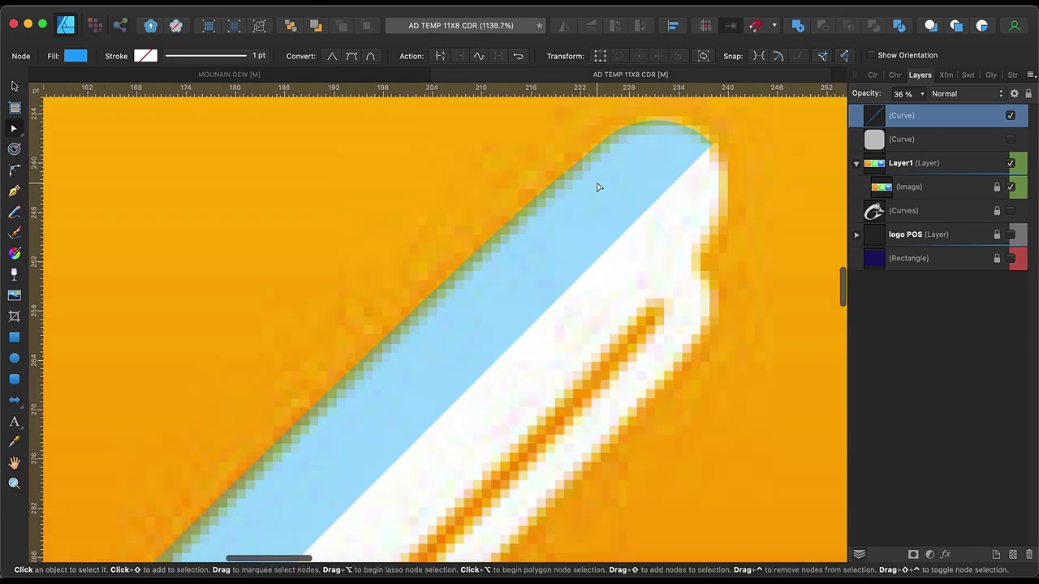
scroll(568, 178, "down", 2)
left_click_drag(187, 505, 181, 514)
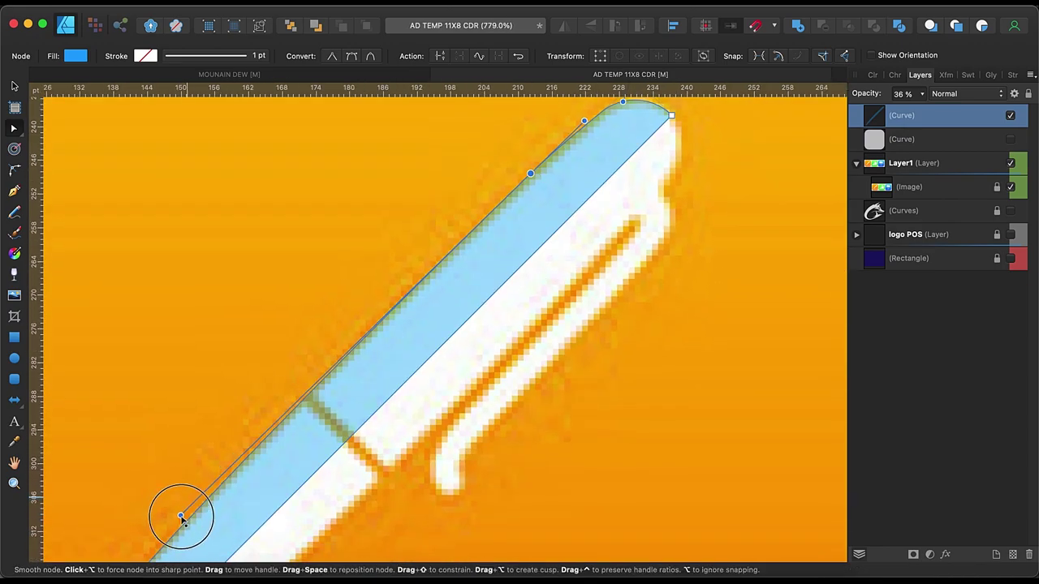
scroll(585, 243, "up", 2)
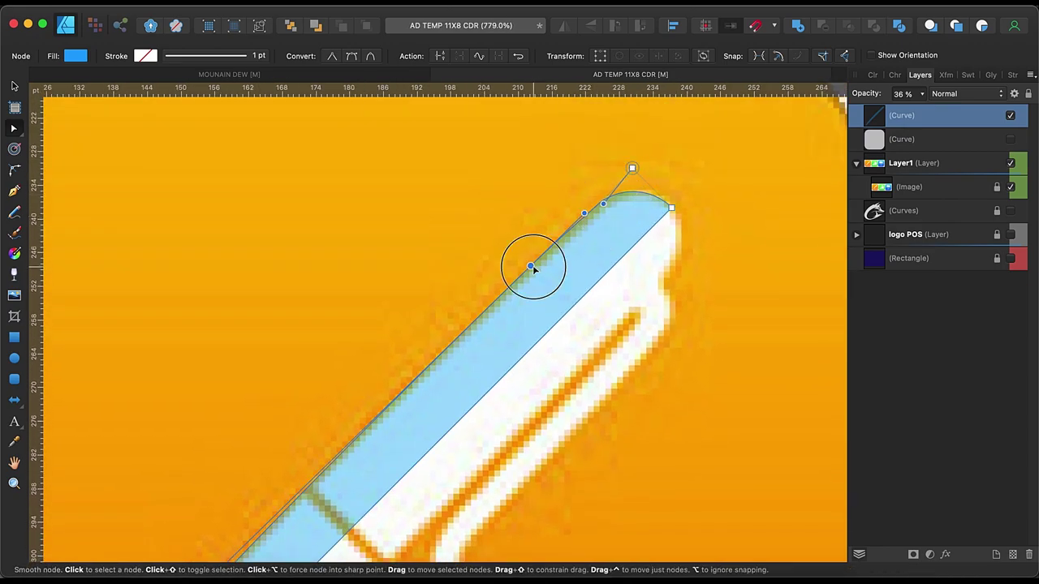
Bend the curve handle near the tip so the edge matches the nib, then check the shape
left_click(598, 209)
scroll(599, 208, "down", 3)
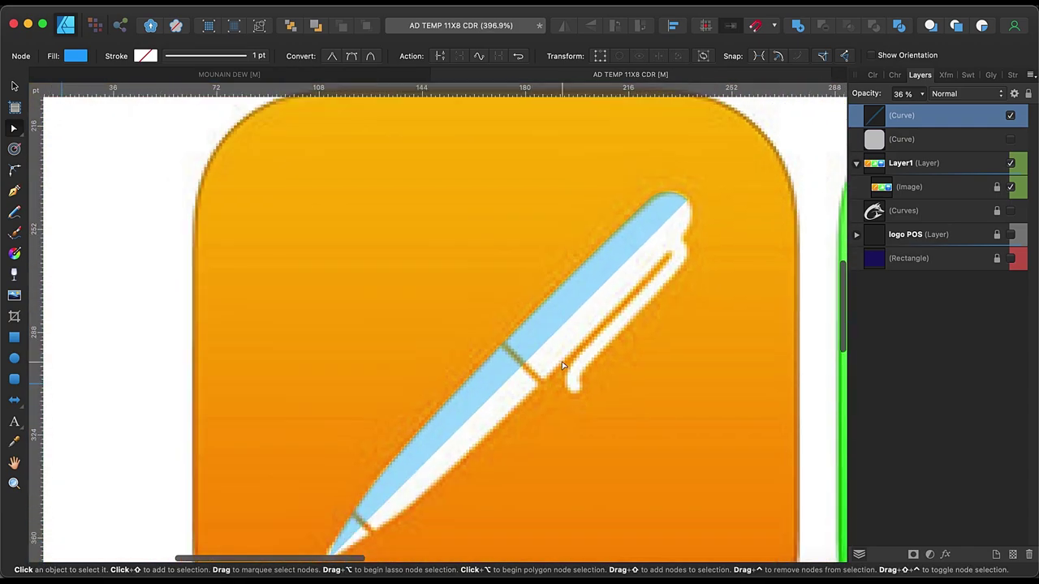
scroll(332, 542, "up", 2)
scroll(332, 543, "up", 2)
scroll(341, 520, "up", 1)
left_click(378, 379)
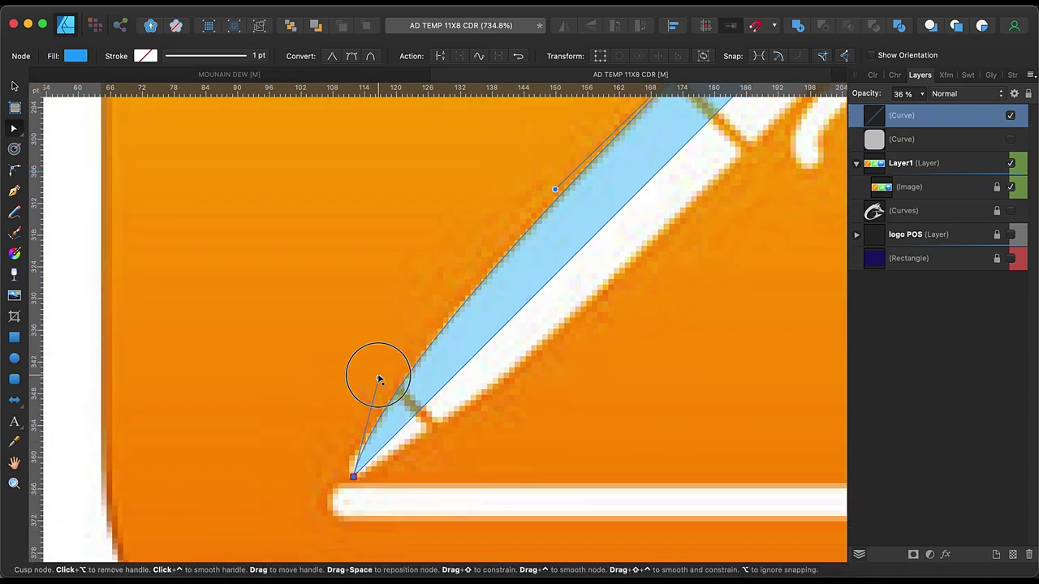
left_click_drag(366, 406, 351, 418)
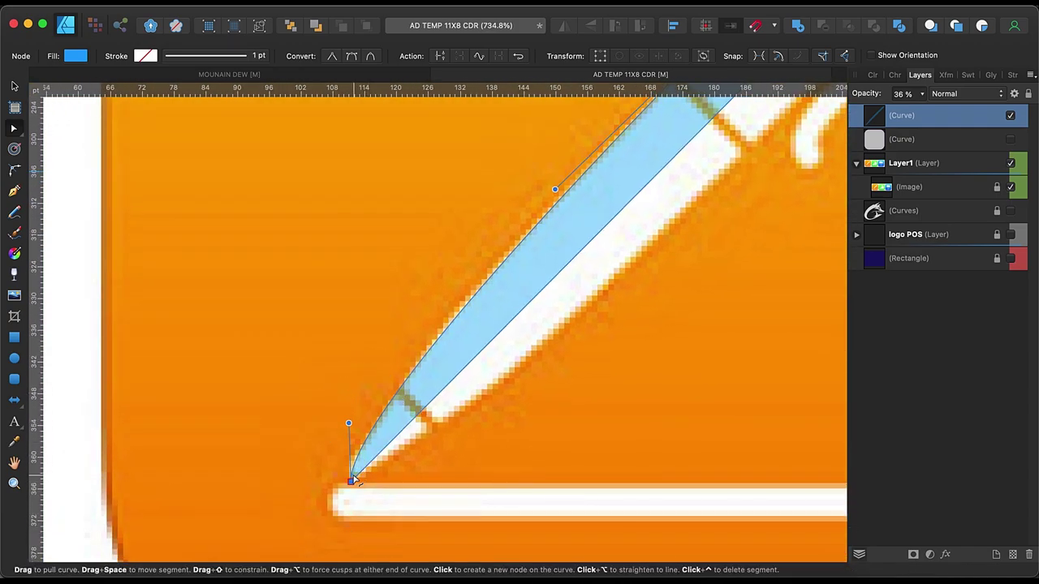
left_click(343, 425)
left_click(467, 346)
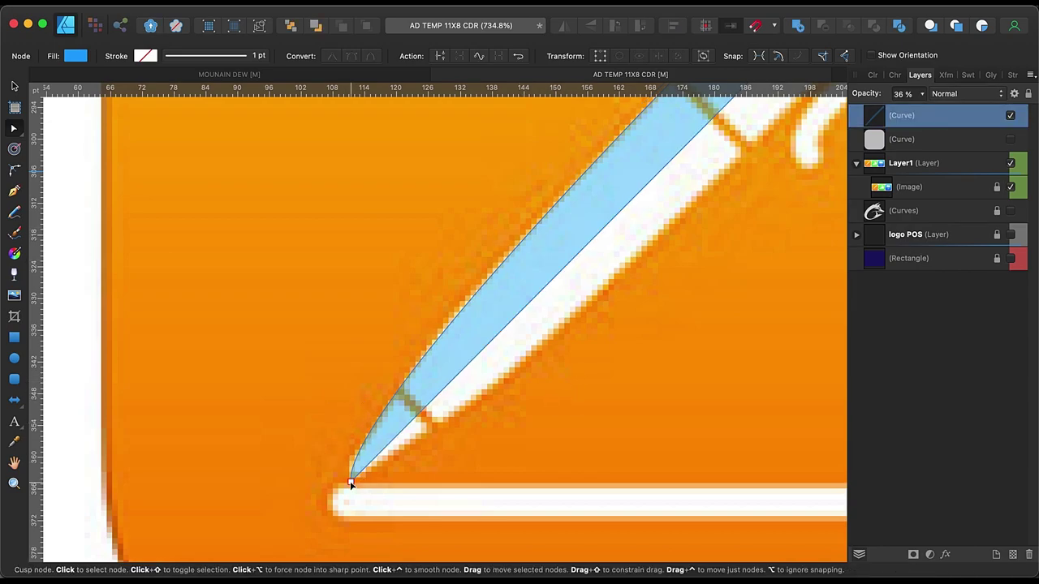
scroll(552, 188, "down", 5)
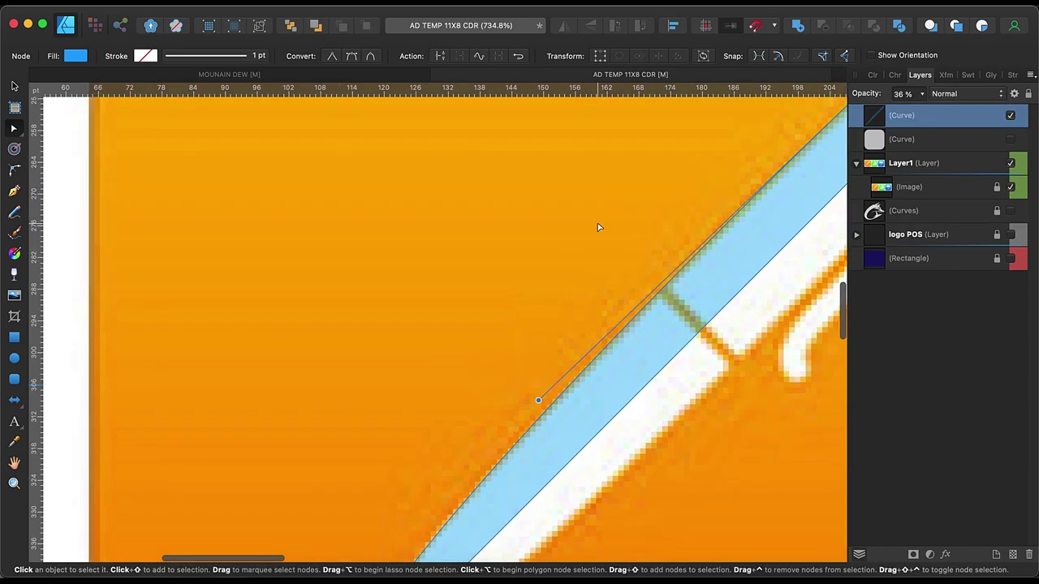
scroll(598, 224, "down", 3)
Duplicate the pen curve, flip the copy horizontally and vertically, and align it with the pen
key("v")
key("super+j")
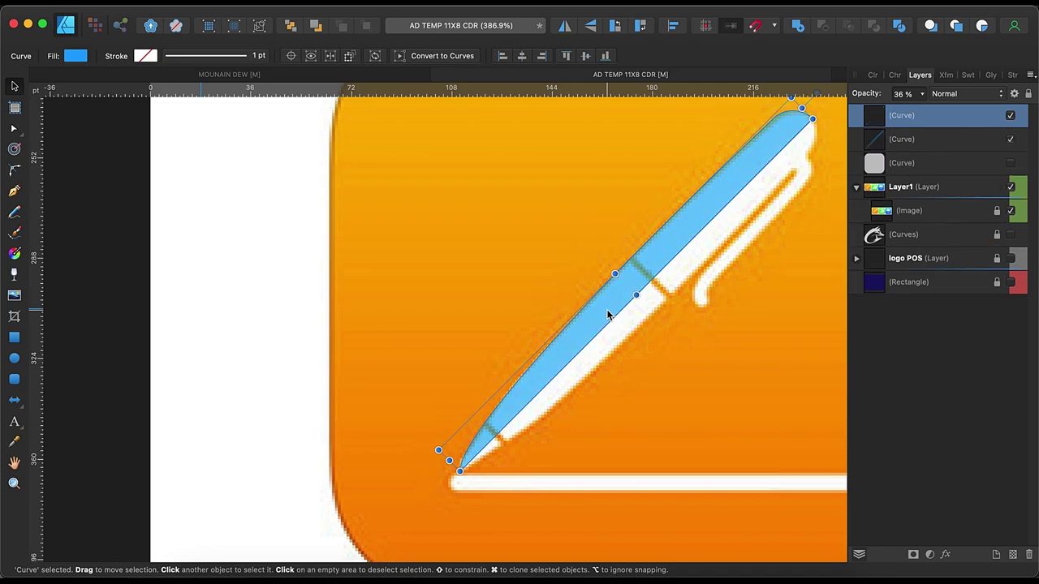
left_click(565, 25)
left_click(590, 25)
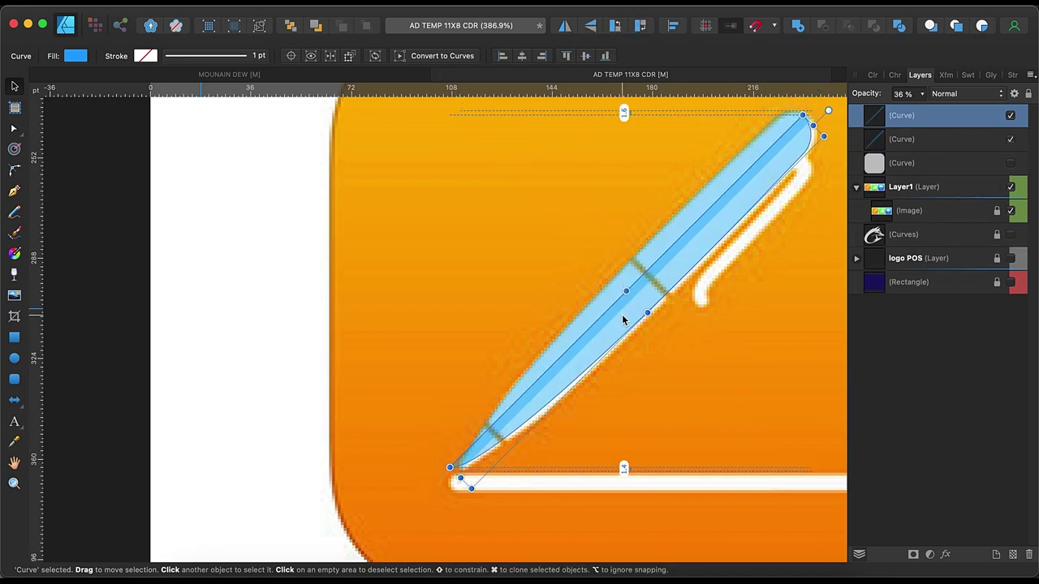
left_click_drag(614, 329, 617, 336)
Merge the two pen halves into a single blue shape
scroll(464, 490, "up", 4)
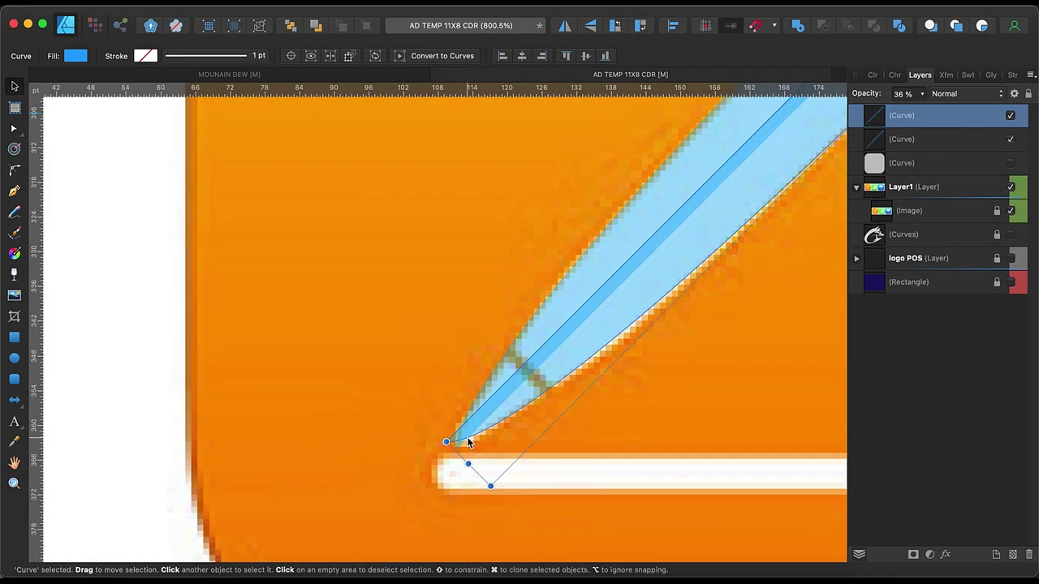
scroll(467, 440, "down", 4)
scroll(556, 438, "up", 5)
scroll(531, 435, "up", 3)
left_click(547, 309, "shift")
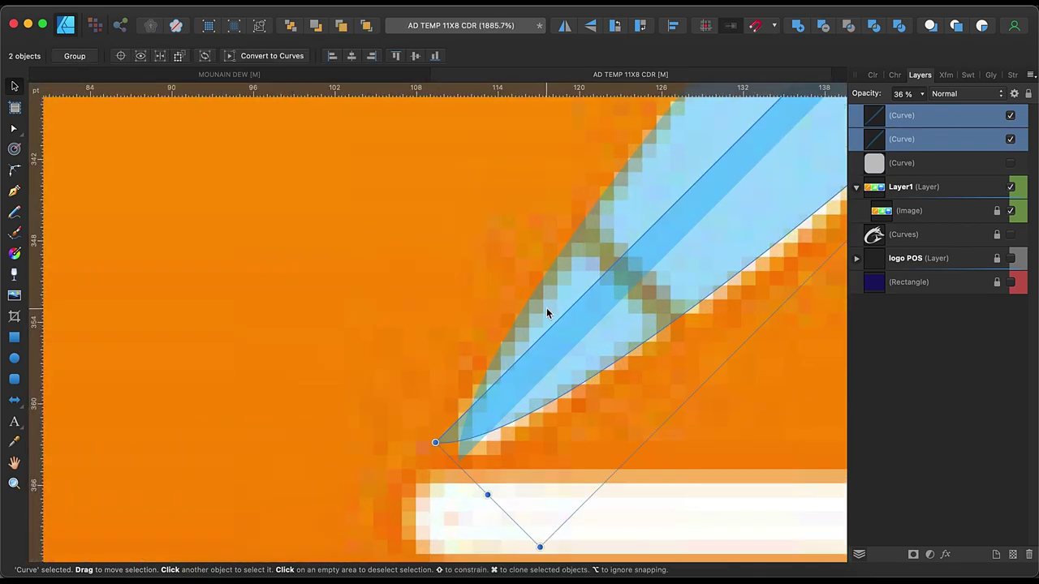
key("super+shift+a")
Delete the extra node at the merged pen's tip
key("a")
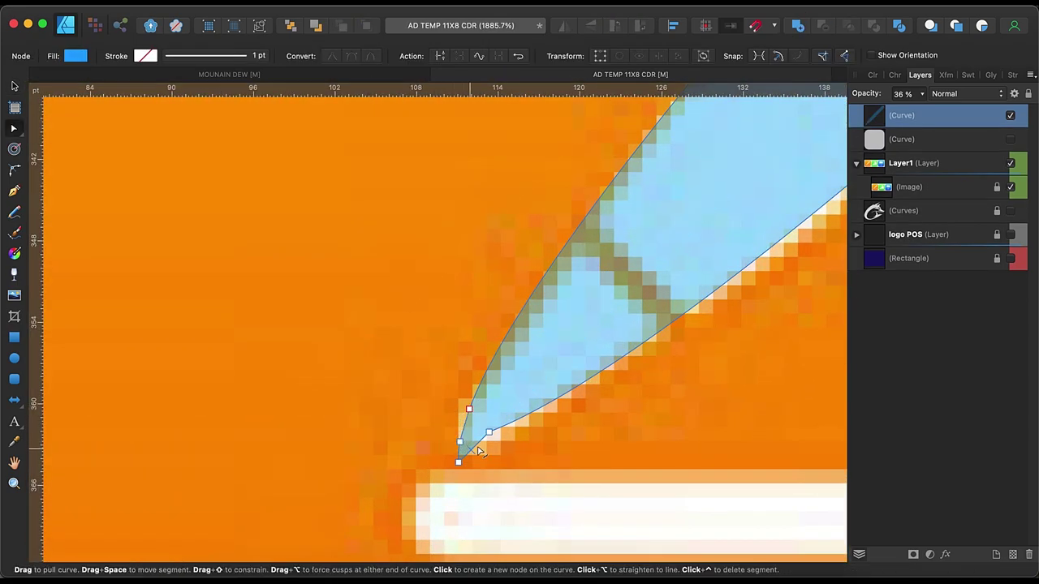
key("Delete")
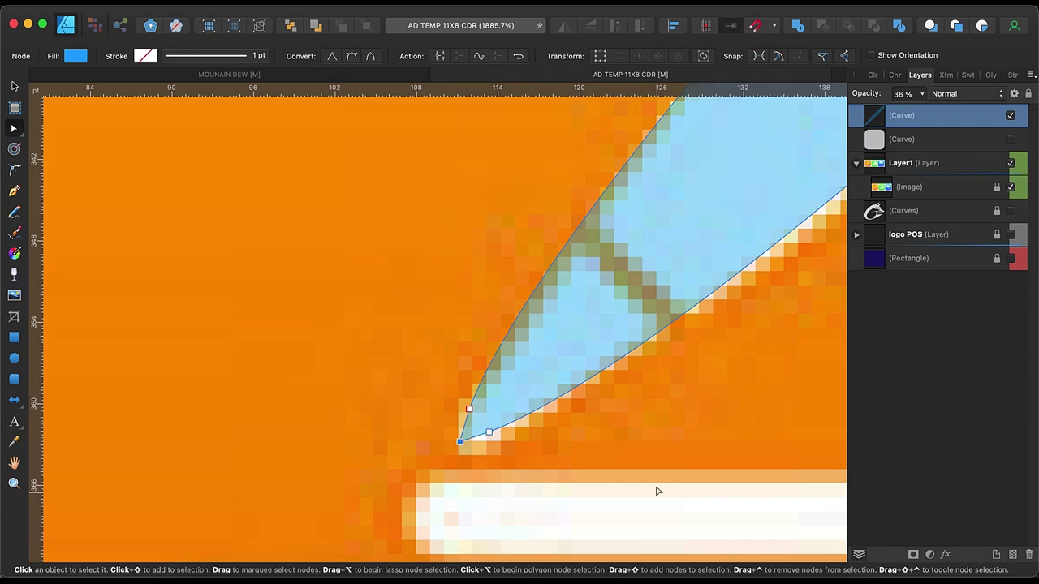
left_click(464, 430)
left_click(465, 423)
Switch to the Pen tool to begin a line along the pen's clip
key("c")
scroll(533, 435, "down", 5)
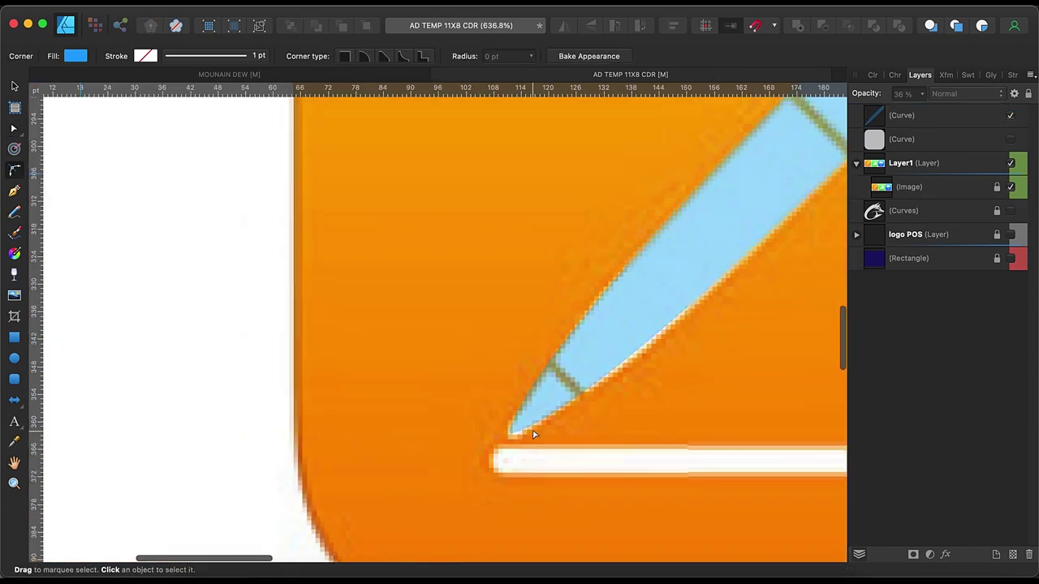
scroll(533, 435, "down", 5)
key("p")
scroll(650, 325, "up", 5)
Draw a 2.5 pt line along the pen clip at reduced opacity
left_click(644, 313)
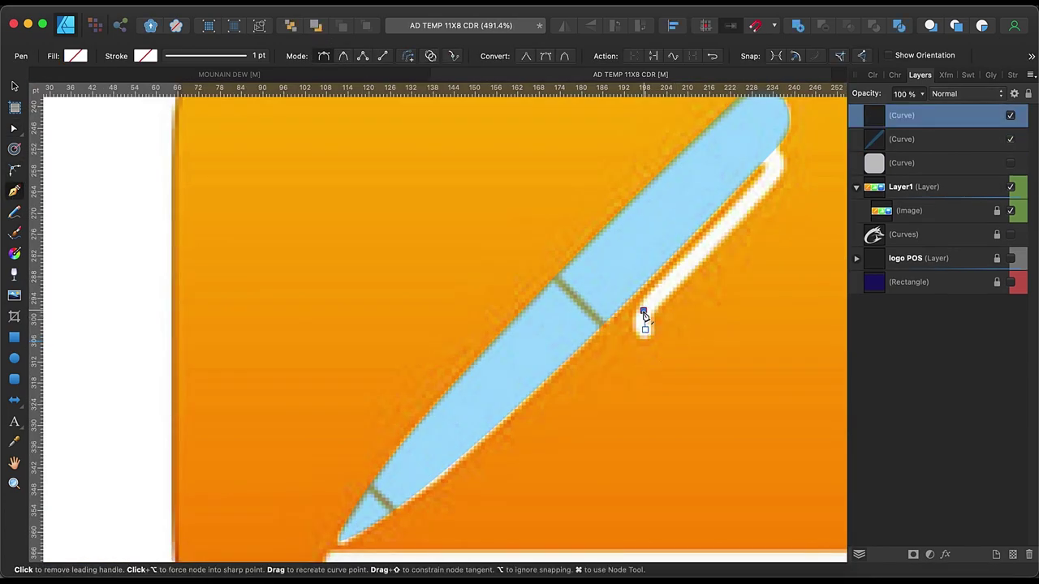
left_click(188, 57)
left_click_drag(167, 101, 185, 102)
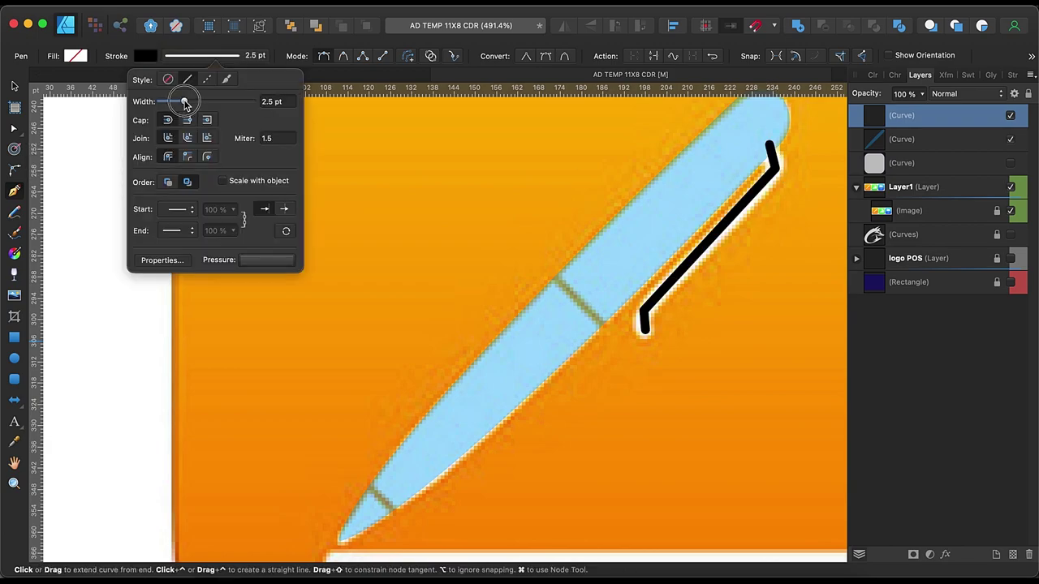
left_click(922, 93)
left_click_drag(893, 105, 869, 109)
scroll(640, 322, "up", 2)
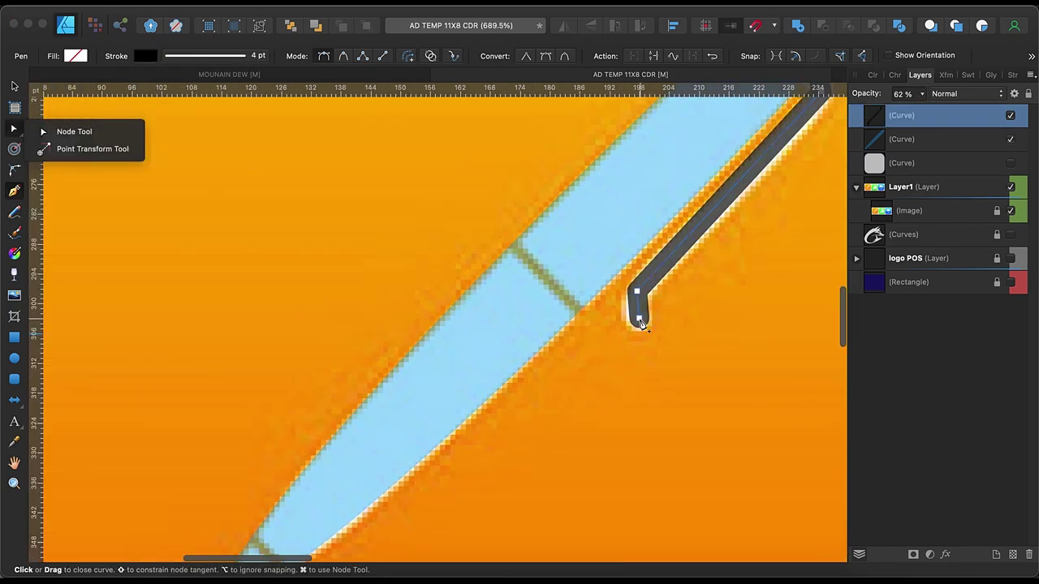
Adjust the clip line's nodes and cut it out of the pen shape
key("a")
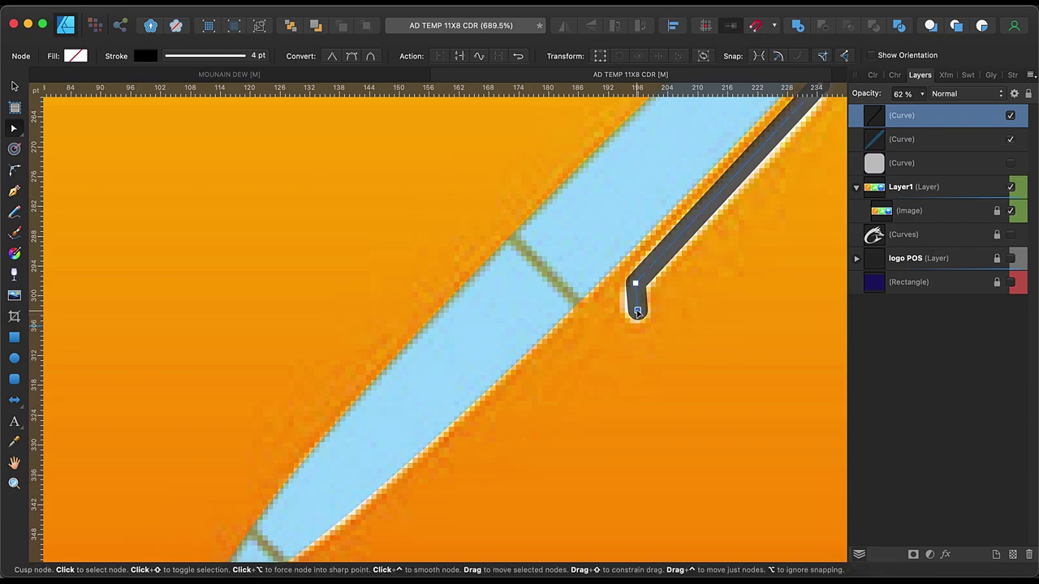
scroll(637, 313, "up", 3)
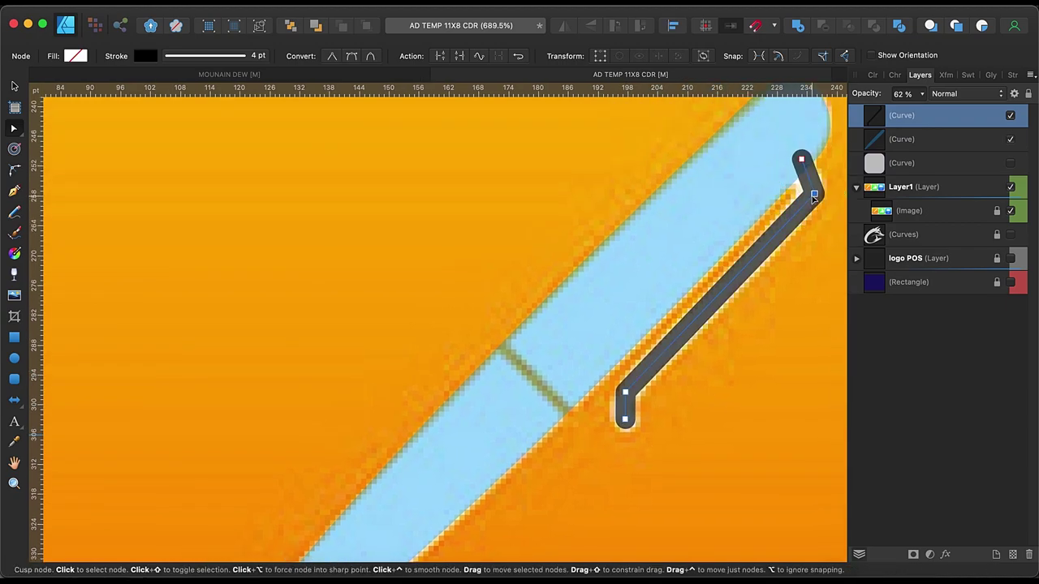
scroll(814, 198, "up", 1)
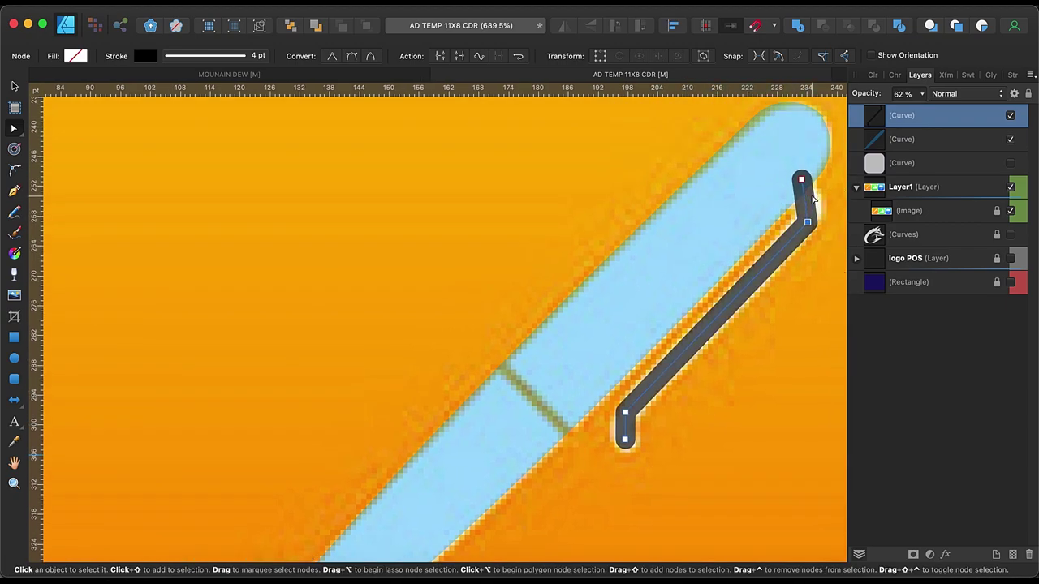
key("Delete")
scroll(516, 412, "up", 3)
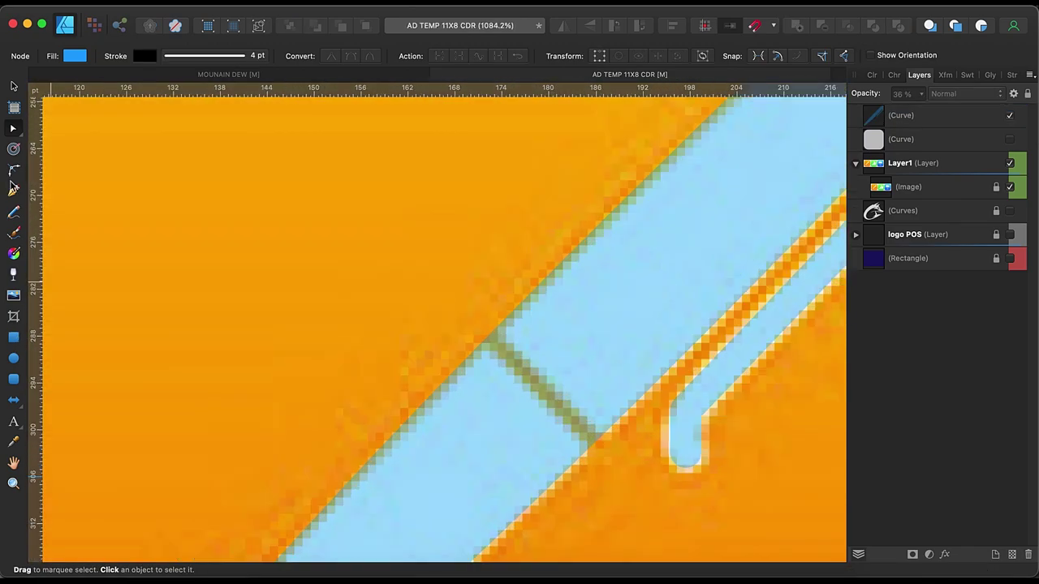
Draw a line across the pen's band, expand its stroke into a shape, and position it
left_click(13, 188)
left_click(626, 479)
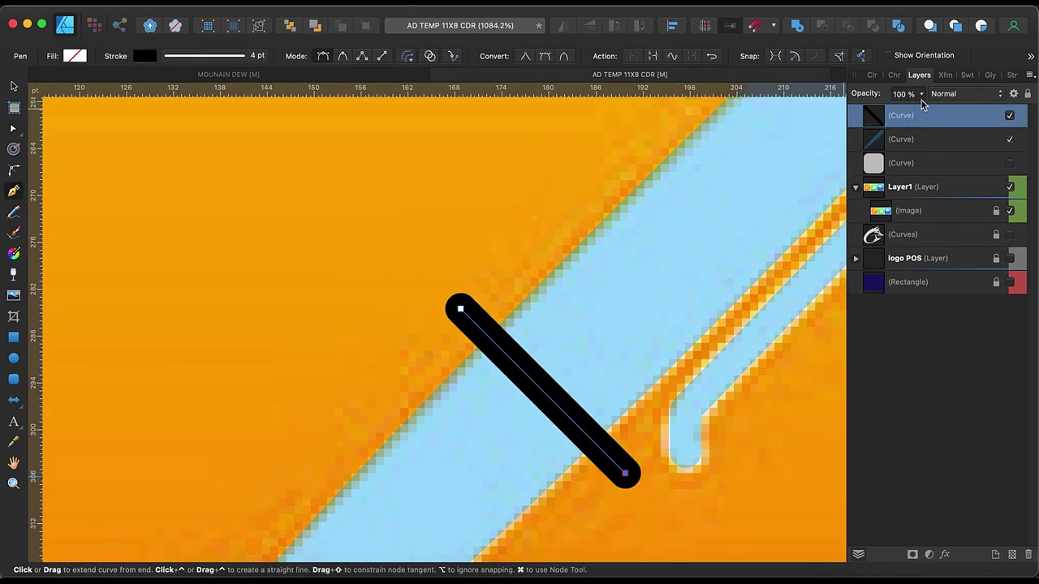
left_click(203, 55)
left_click(278, 434)
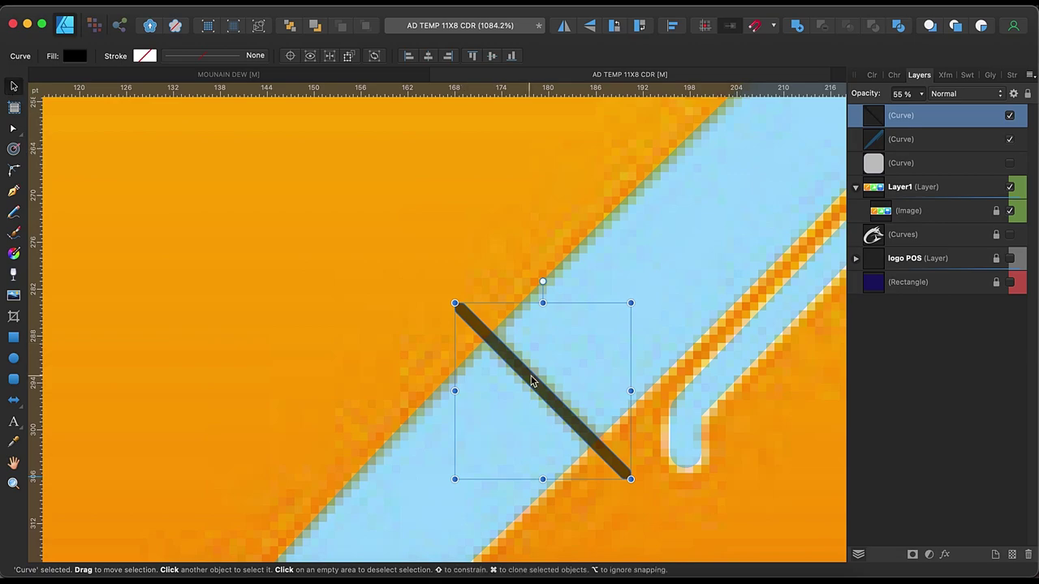
left_click_drag(533, 381, 499, 400)
Subtract the band shape from the pen shape to cut the groove
scroll(498, 399, "down", 5)
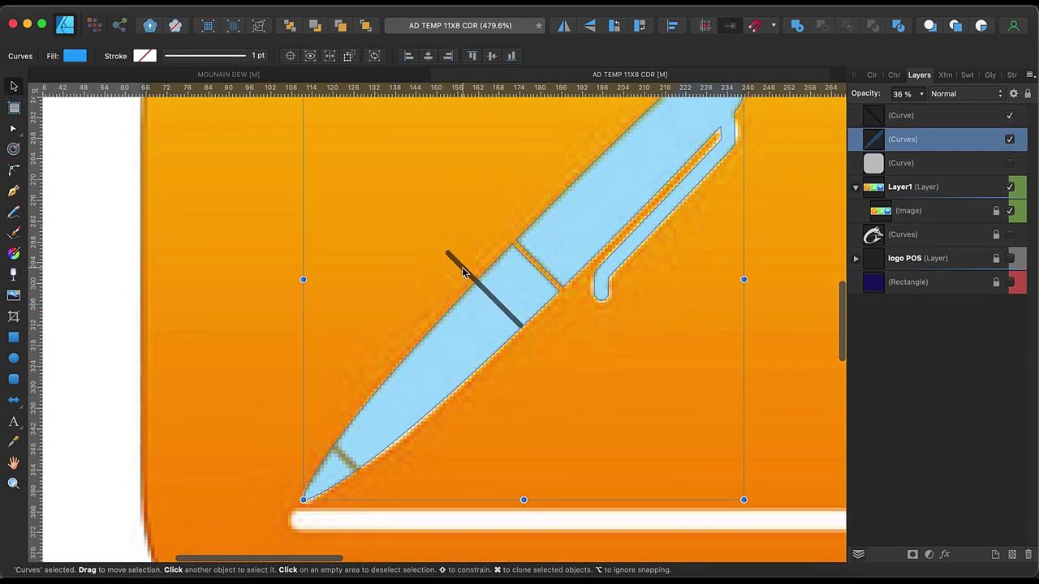
left_click(323, 440)
left_click(382, 389, "shift")
left_click(822, 25)
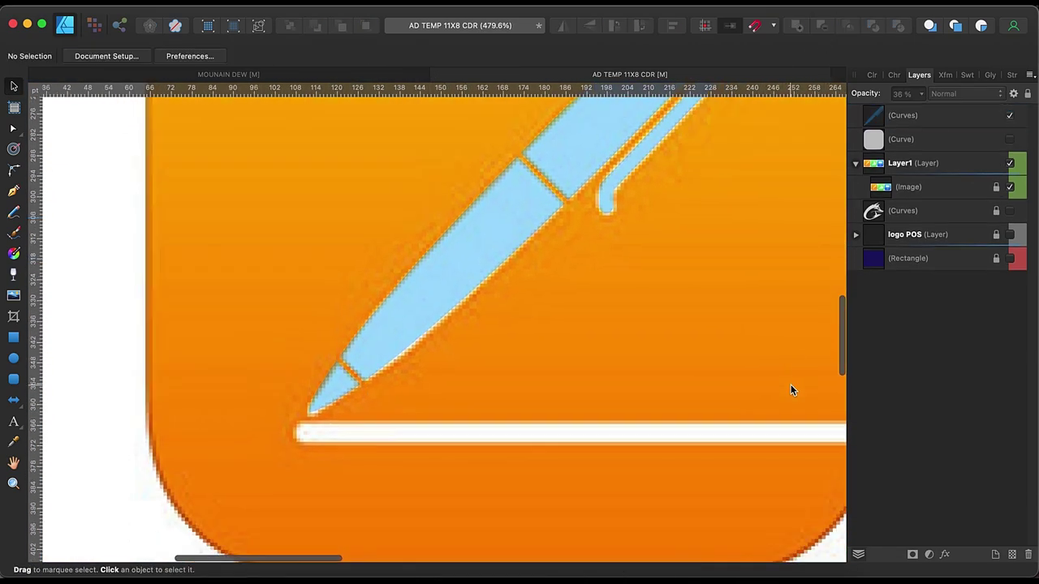
scroll(790, 385, "down", 3)
Draw a rectangle over the white baseline with no stroke, a light-blue fill and lowered opacity
key("m")
left_click_drag(229, 381, 808, 404)
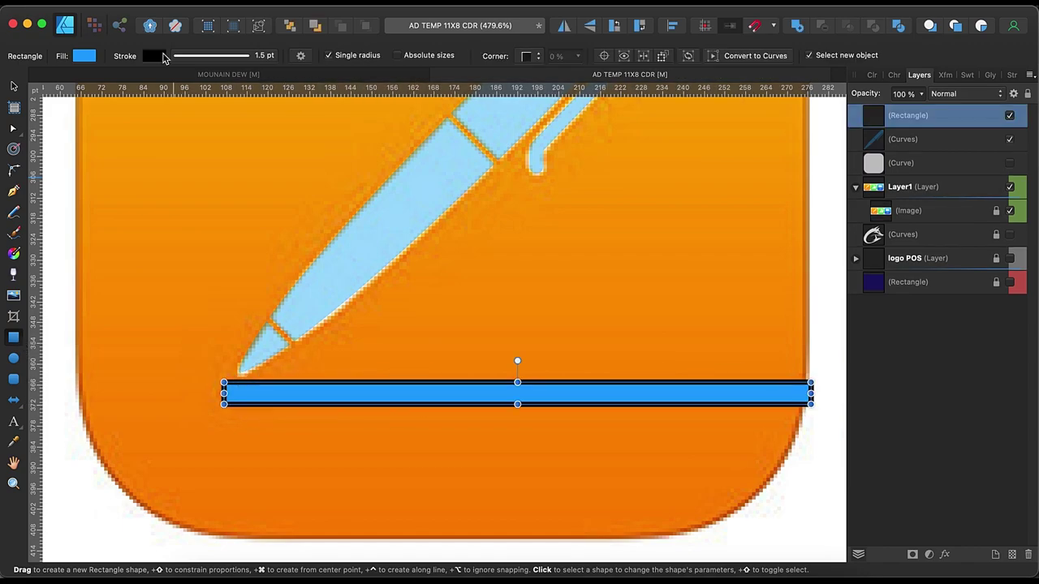
left_click(154, 55)
left_click_drag(219, 125, 220, 208)
left_click(92, 57)
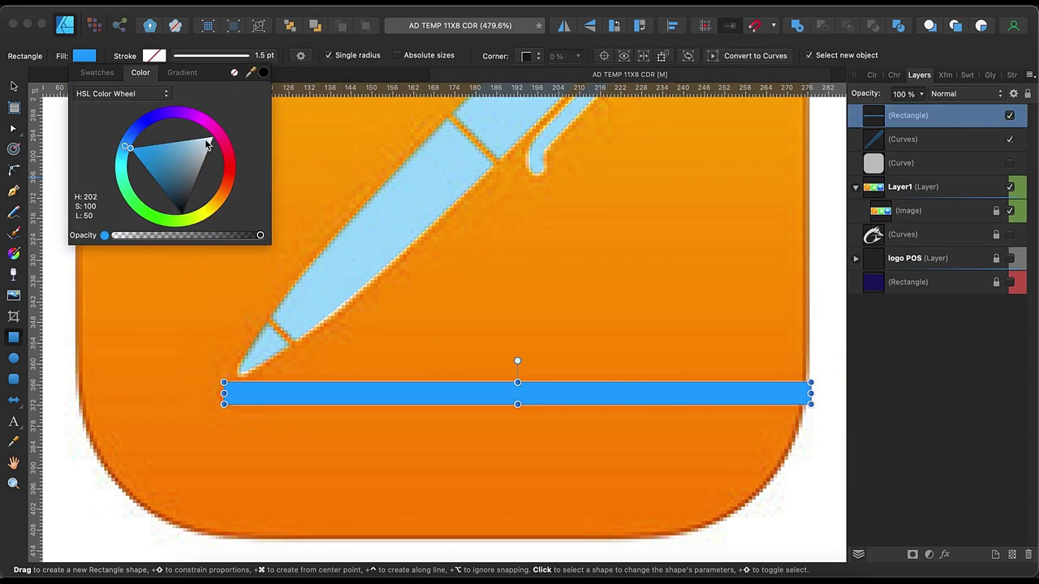
left_click(207, 145)
left_click(922, 94)
left_click_drag(912, 106, 837, 105)
Round the bar's left end and set its opacity to 59%
key("a")
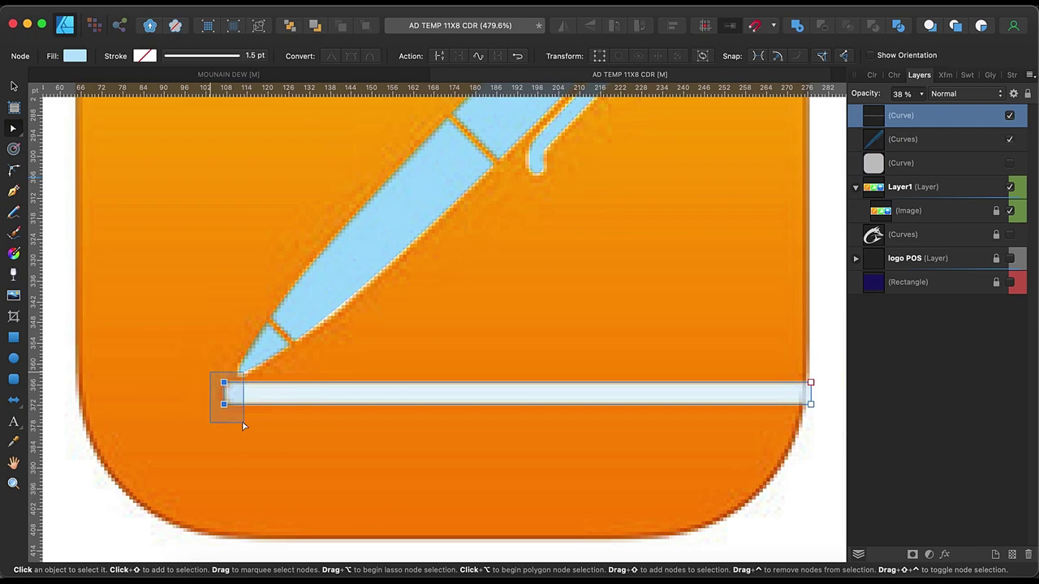
left_click_drag(243, 426, 243, 424)
key("c")
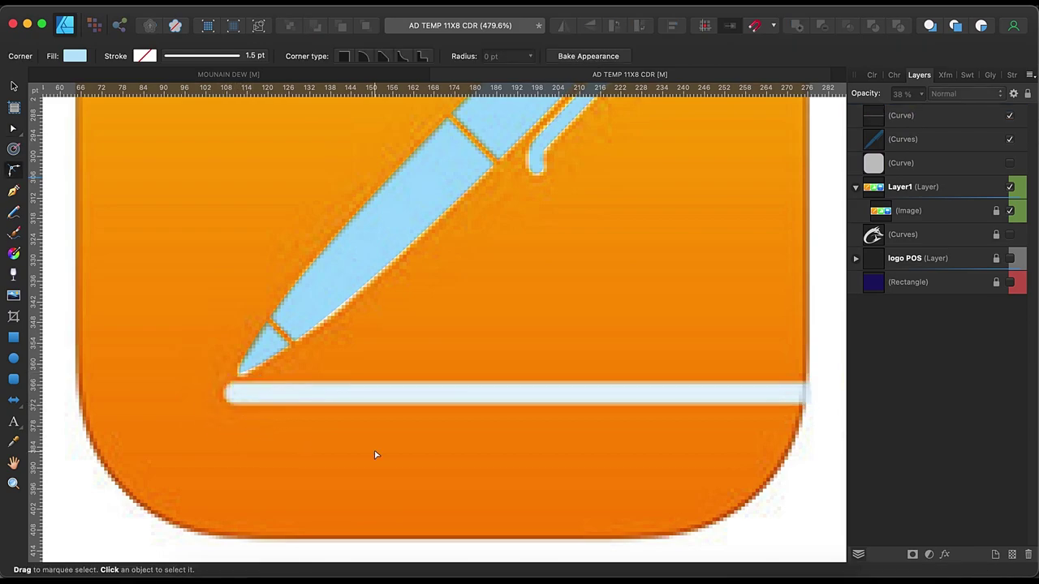
key("5")
key("9")
Show the purple-outlined rounded square again and reselect the baseline bar
left_click(1009, 162)
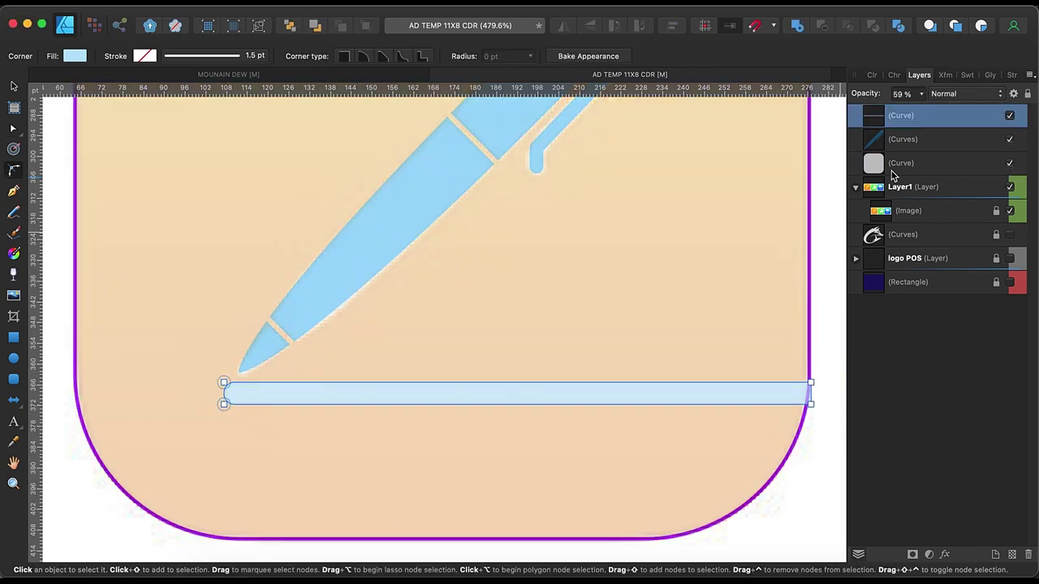
left_click(697, 449)
left_click(782, 397)
Place a copy of the rounded-square icon outline over the green Numbers icon
key("a")
scroll(635, 448, "down", 3)
left_click(641, 375, "shift")
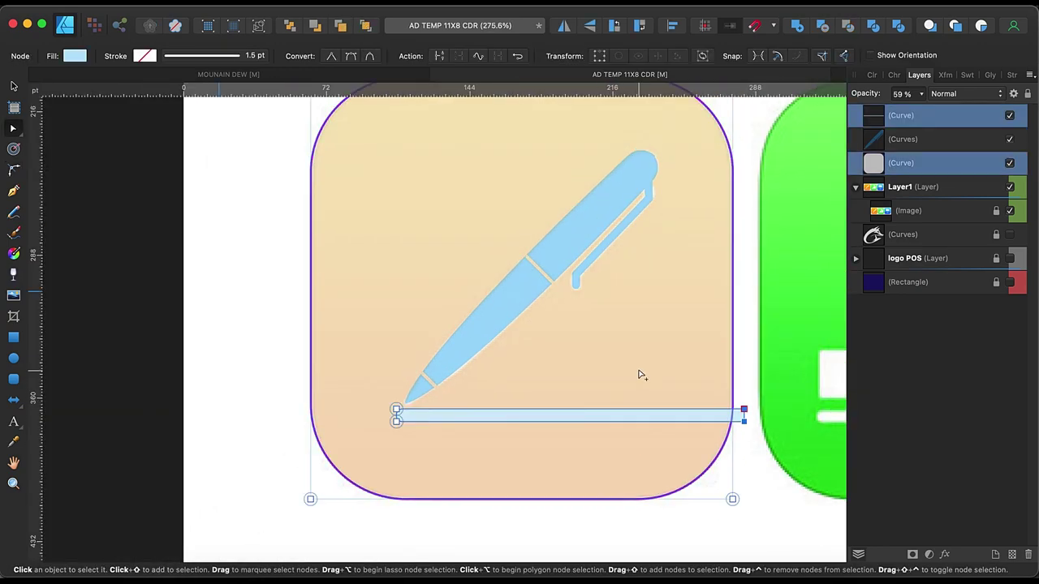
left_click(659, 366)
left_click(146, 56)
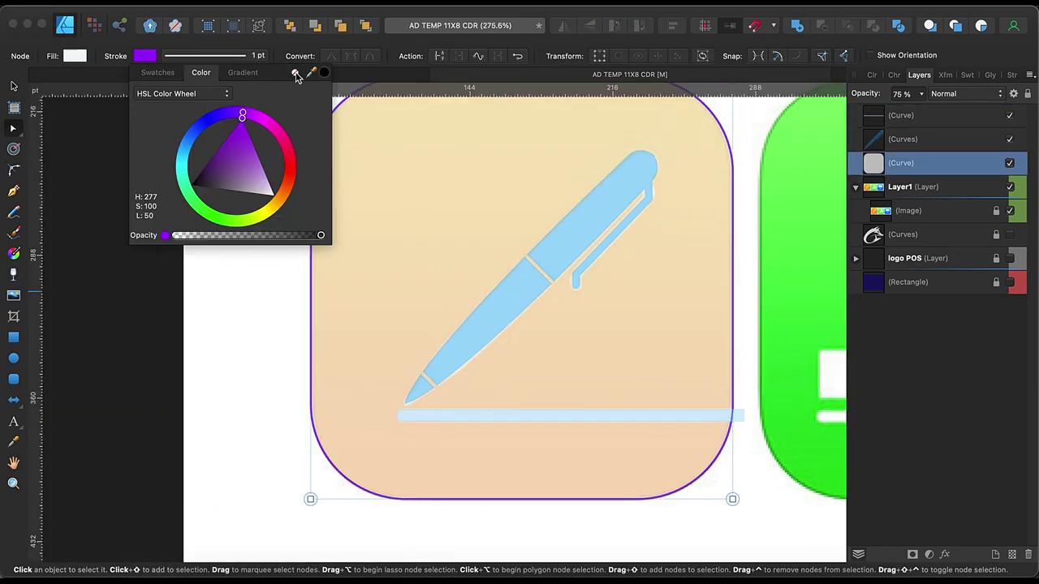
scroll(707, 417, "right", 3)
scroll(630, 390, "right", 2)
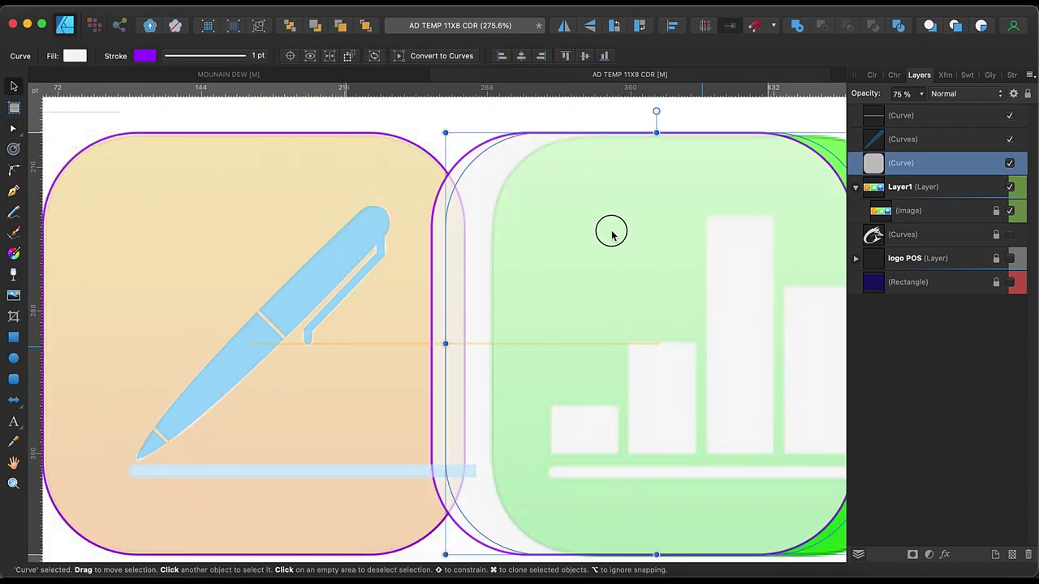
left_click_drag(611, 229, 649, 234)
scroll(649, 234, "down", 2)
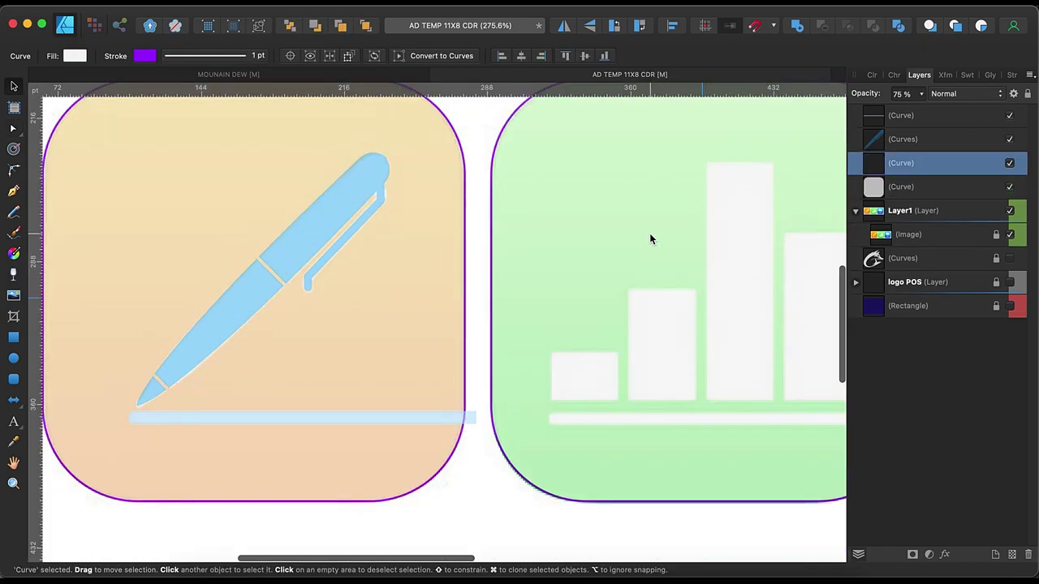
scroll(419, 404, "right", 5)
Duplicate the baseline bar onto the chart's base and round both its ends
key("super+v")
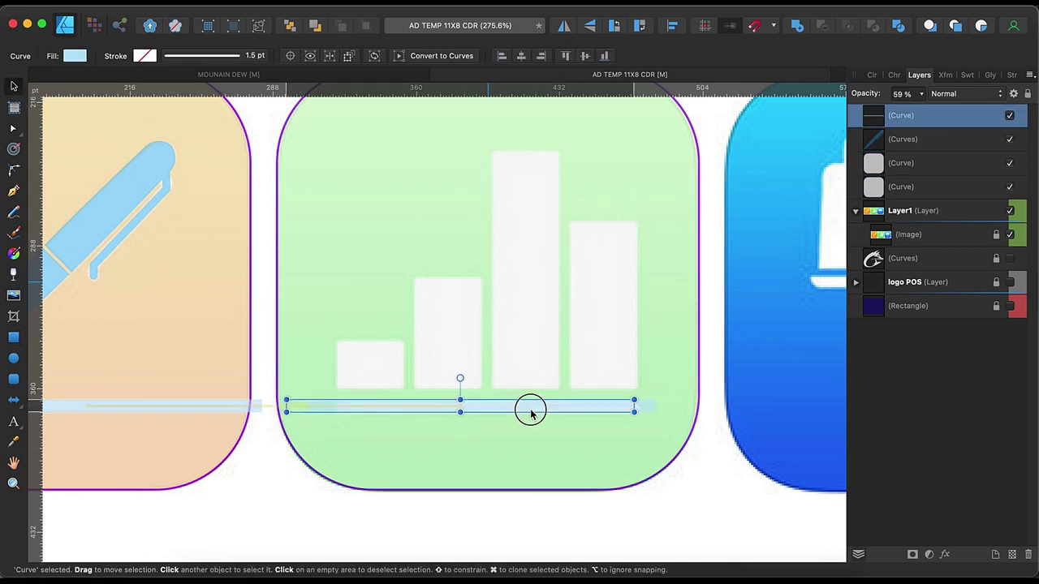
left_click_drag(531, 411, 682, 409)
scroll(686, 412, "up", 1)
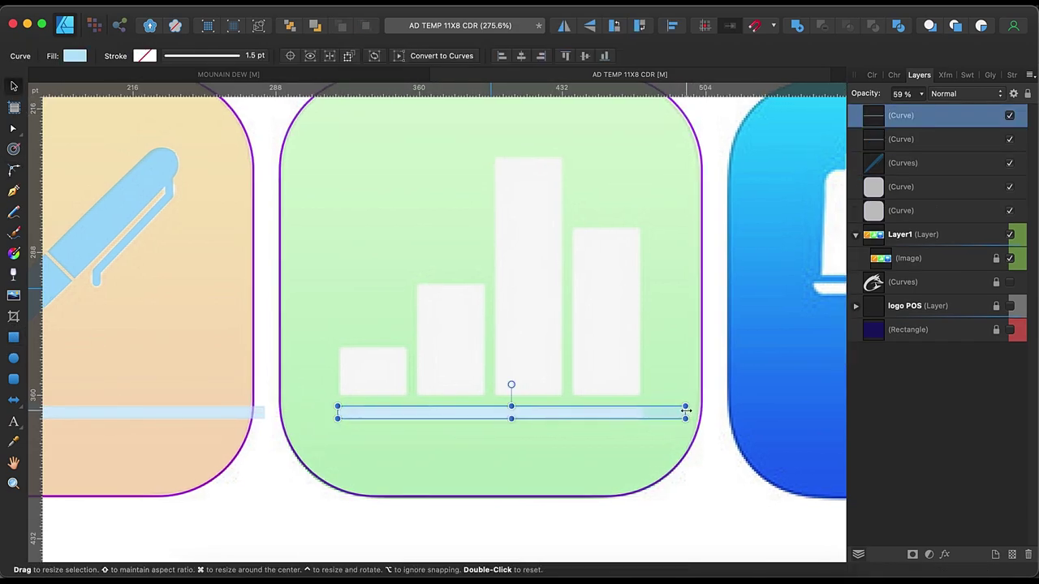
key("c")
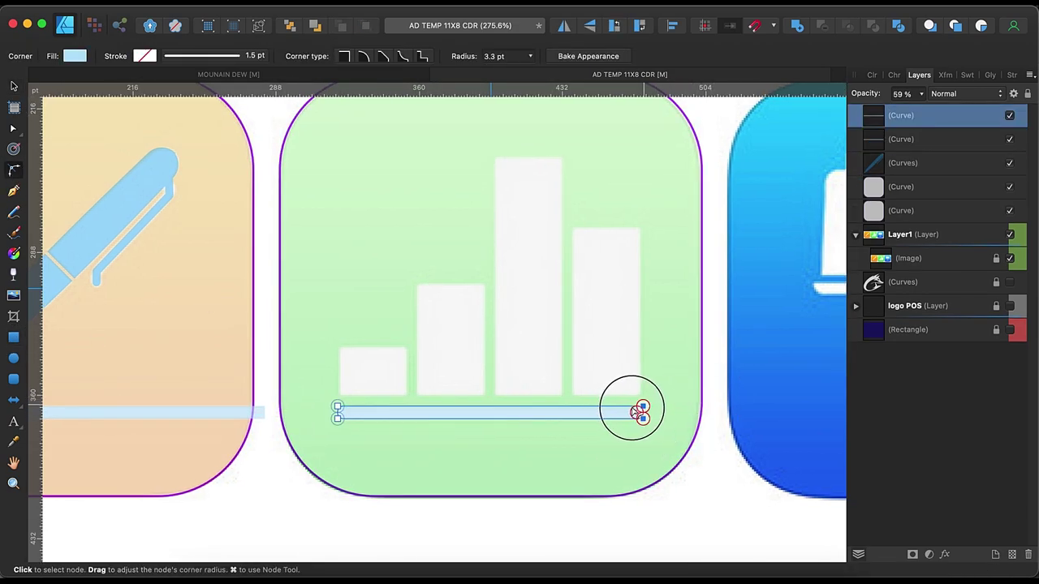
left_click(706, 492)
left_click(637, 416)
left_click(100, 331)
Draw a rounded rectangle over the tallest chart column
key("m")
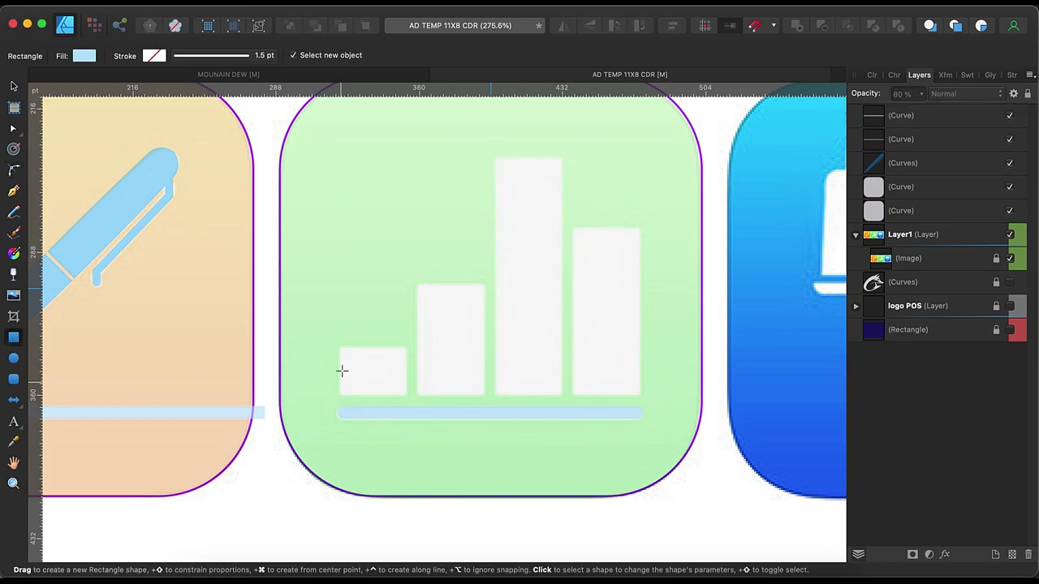
left_click_drag(495, 157, 560, 395)
left_click(532, 55)
left_click(533, 74)
left_click(578, 55)
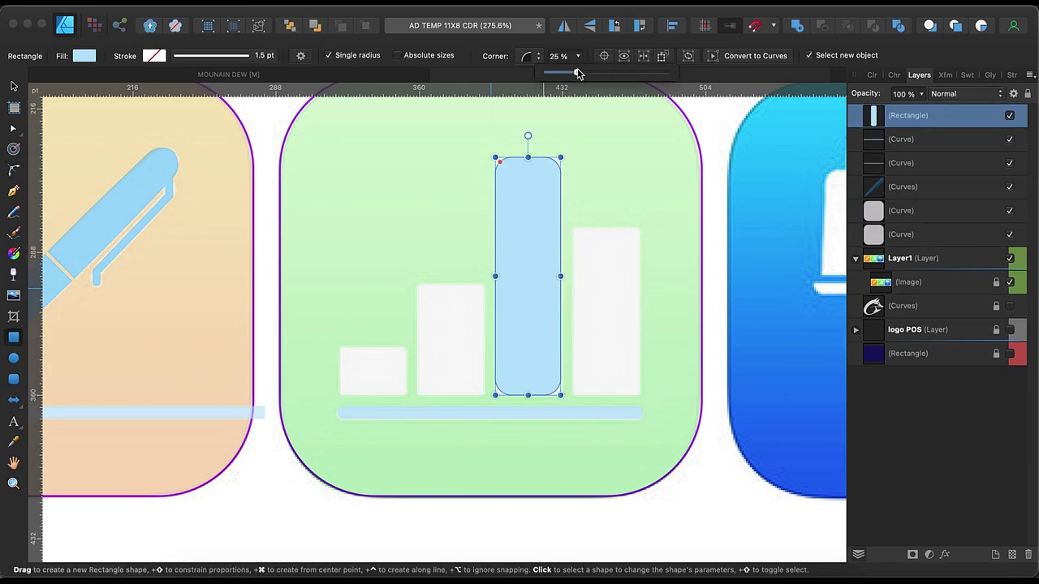
left_click(586, 144)
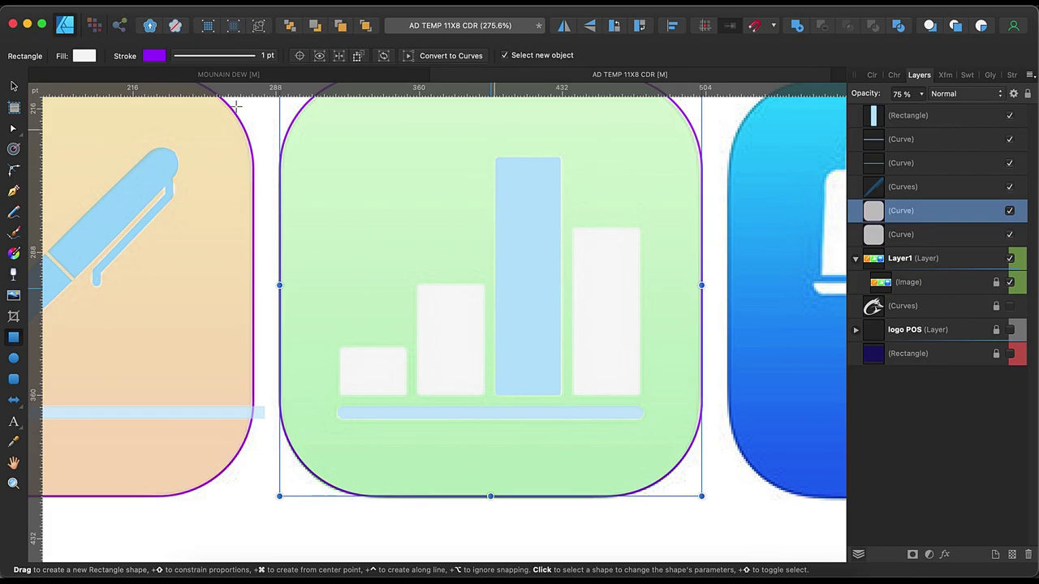
Duplicate the column and shorten copies to fit the fourth, second and first columns
key("v")
left_click(524, 337)
left_click_drag(524, 337, 598, 341)
left_click_drag(921, 93, 868, 108)
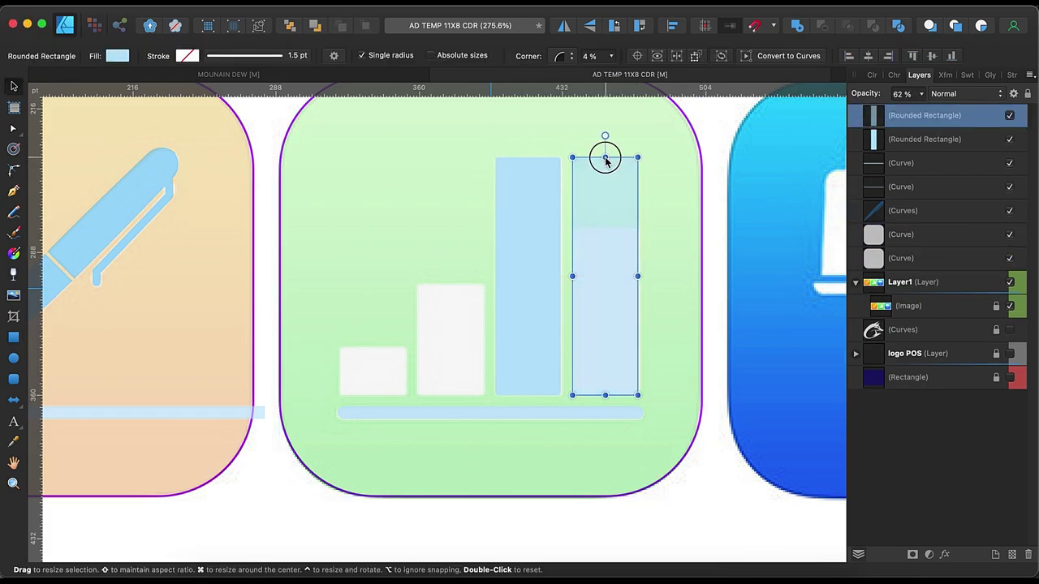
left_click_drag(605, 157, 606, 227)
left_click_drag(605, 316, 449, 316)
left_click_drag(450, 228, 446, 283)
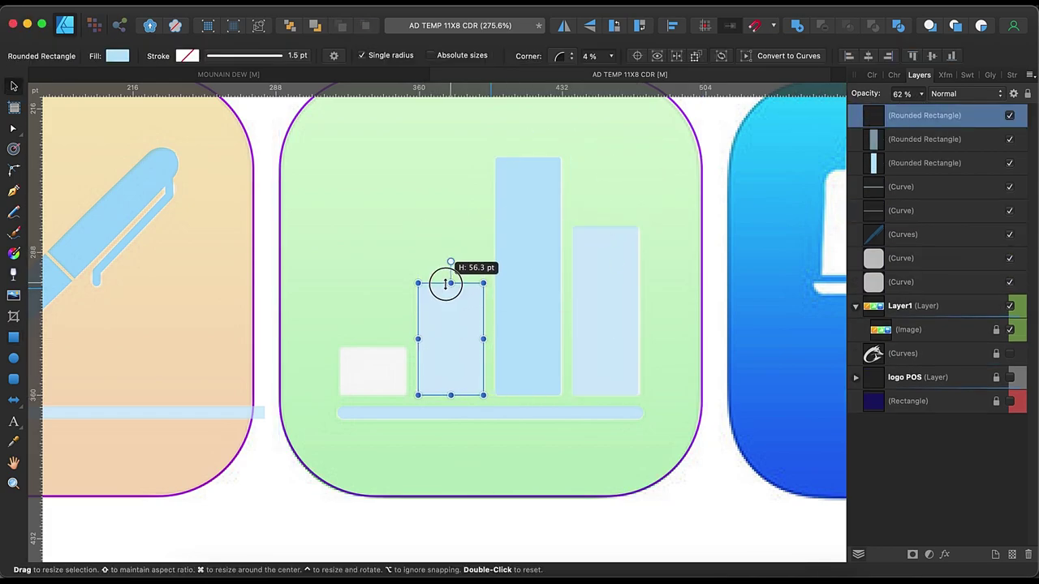
left_click_drag(446, 349, 365, 360)
left_click_drag(372, 279, 372, 347)
left_click(726, 506)
scroll(595, 408, "up", 3)
scroll(594, 408, "right", 1)
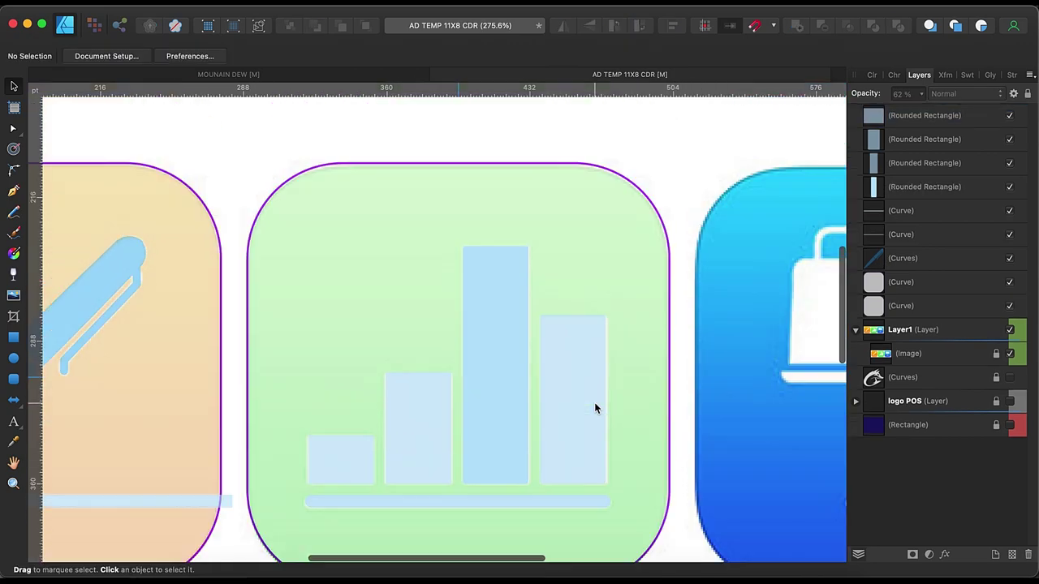
scroll(594, 401, "right", 5)
Draw the lamp head as a rectangle converted to curves with a pointed left end
key("m")
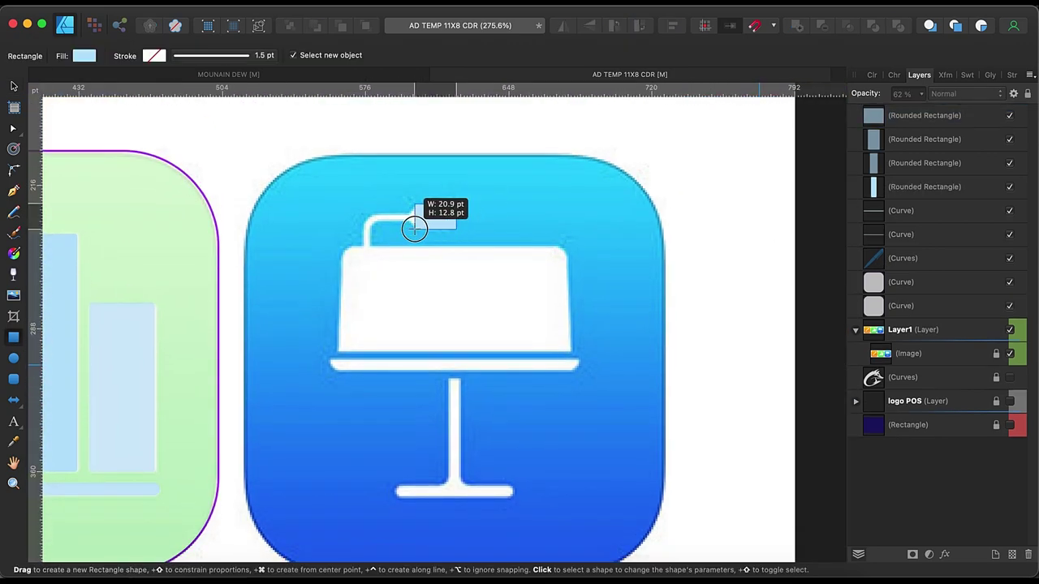
left_click_drag(414, 229, 467, 221)
key("super+Return")
scroll(441, 218, "up", 5)
key("a")
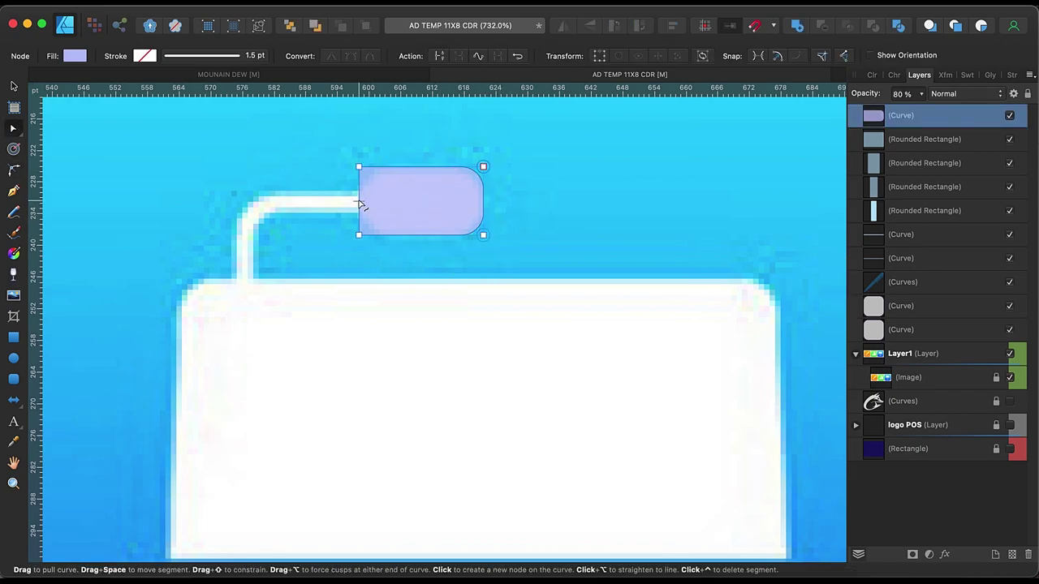
left_click_drag(359, 238, 376, 237)
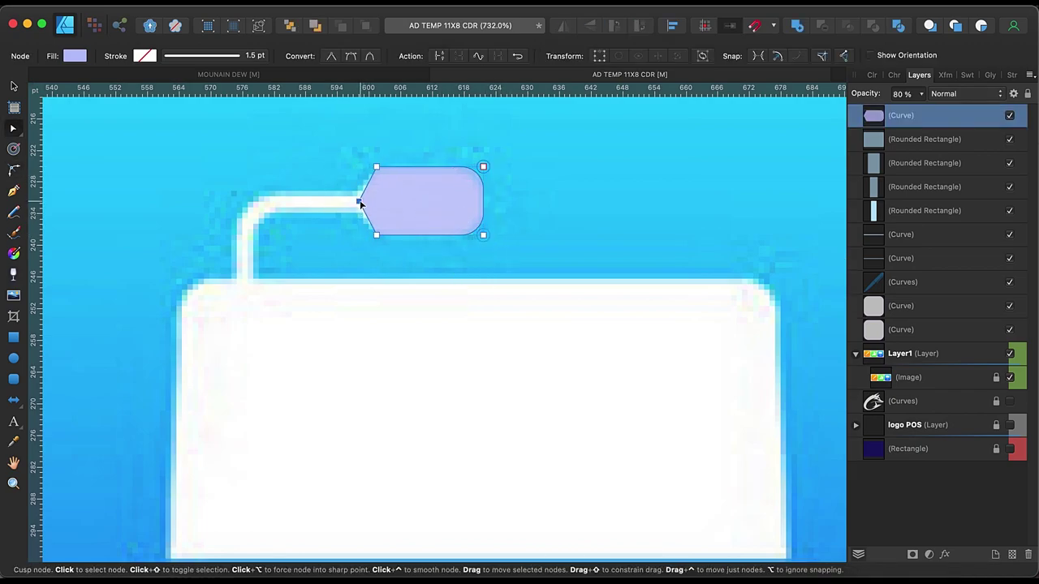
left_click_drag(358, 202, 348, 201)
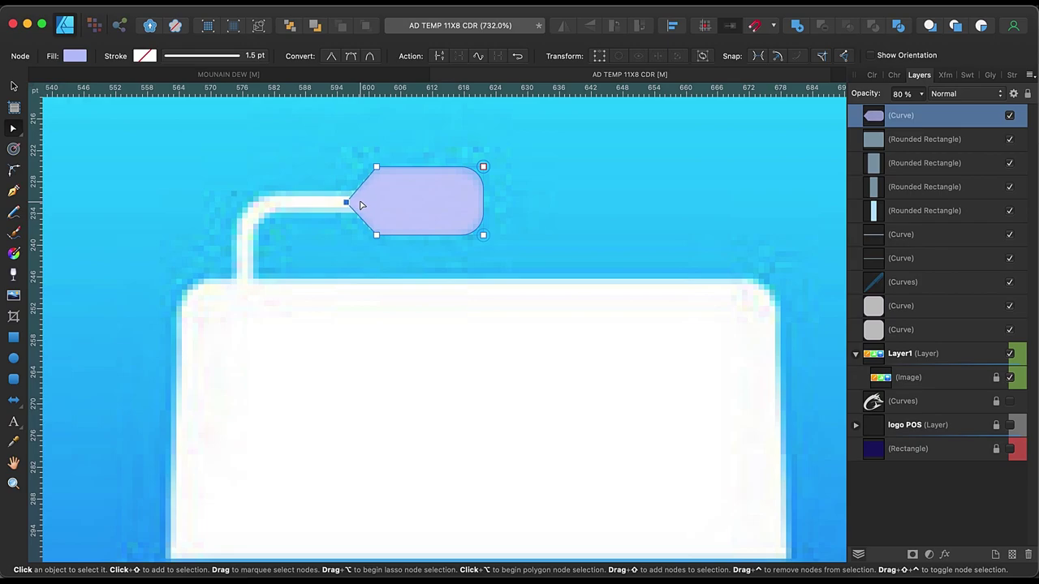
left_click(572, 229)
Draw the bent lamp arm with the Pen tool and set its opacity to 63%
key("p")
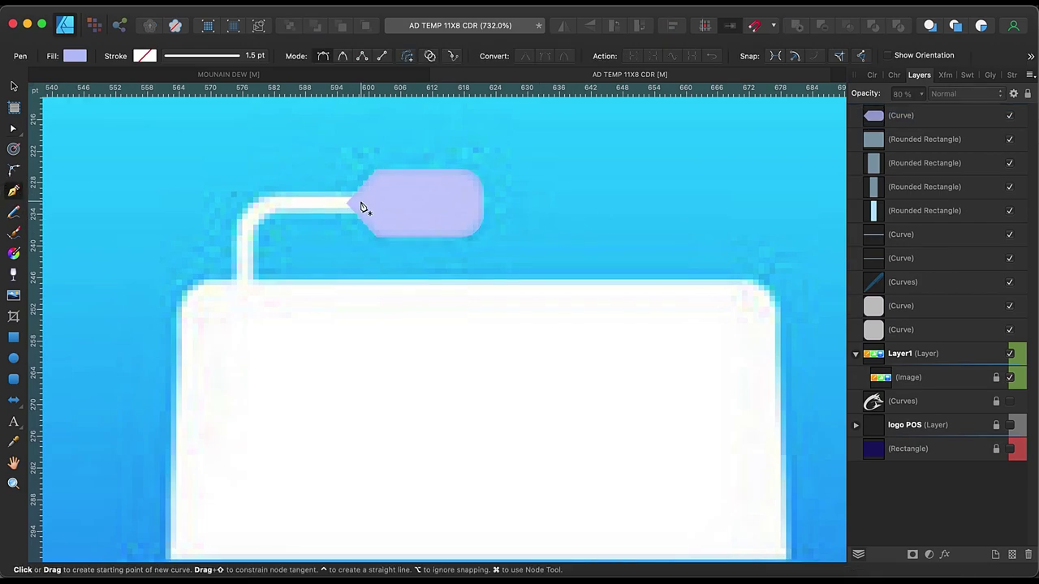
left_click(248, 203)
left_click(248, 299)
left_click(203, 56)
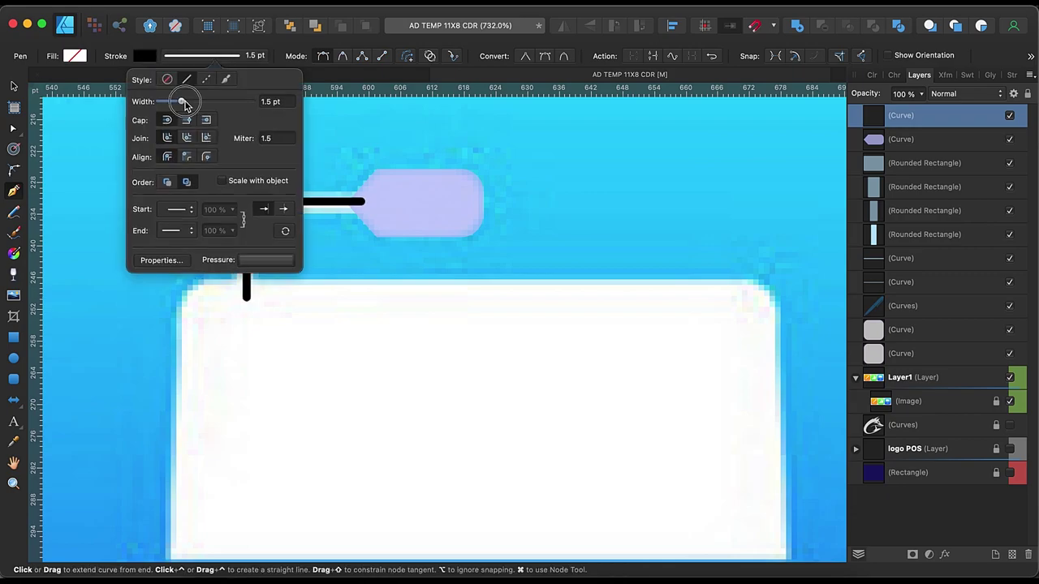
key("v")
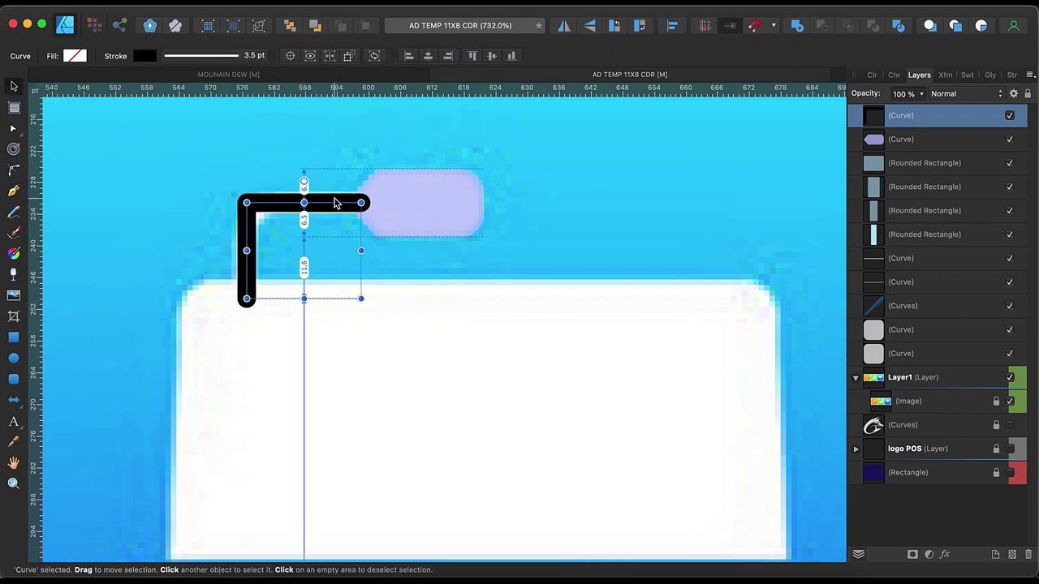
left_click_drag(905, 94, 877, 110)
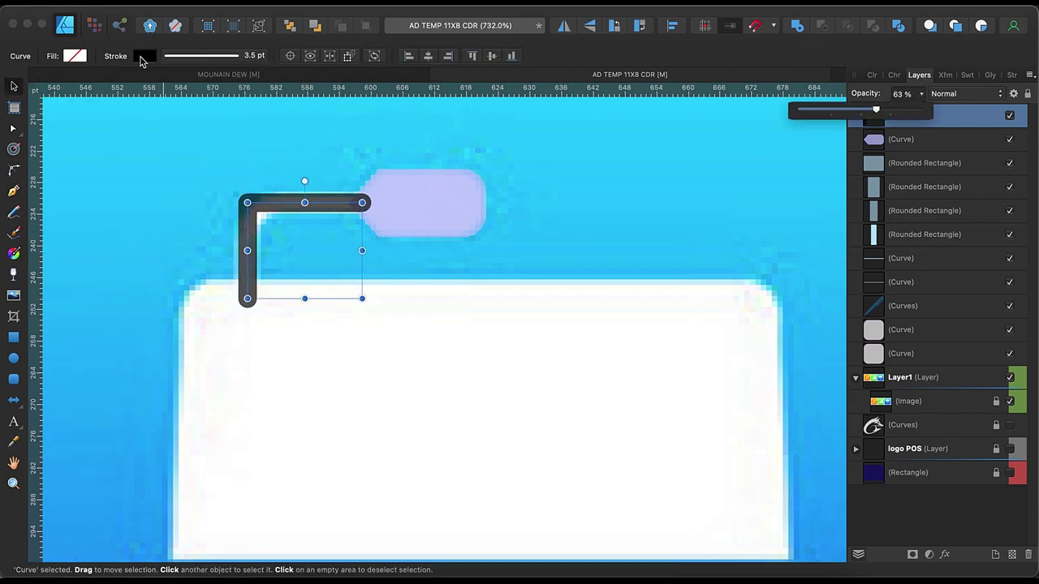
Expand the arm's stroke into a filled shape
left_click(171, 55)
scroll(487, 324, "left", 5)
left_click(359, 170)
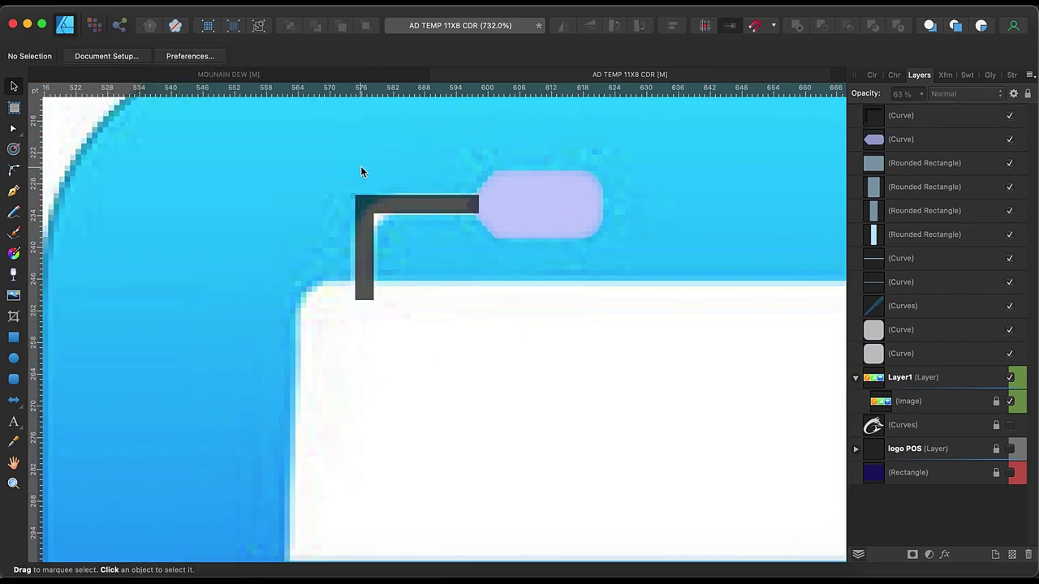
left_click(363, 204)
left_click(292, 433)
Round the arm's inner corner to 2.2 pt with the Corner tool
key("a")
key("c")
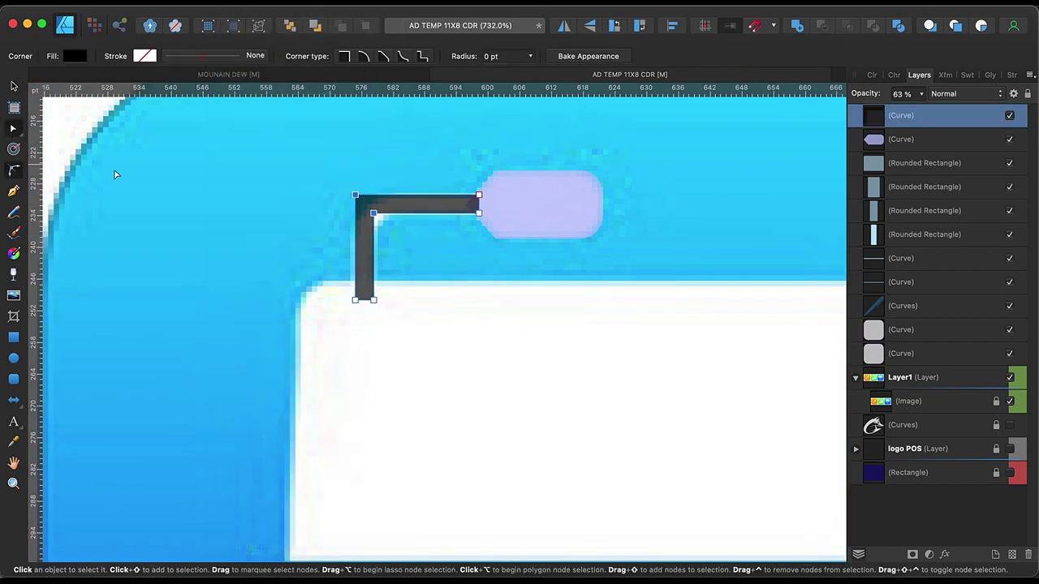
left_click(373, 214)
mouse_move(378, 216)
left_mouse_down()
mouse_move(385, 229)
mouse_move(370, 211)
left_mouse_up()
key("a")
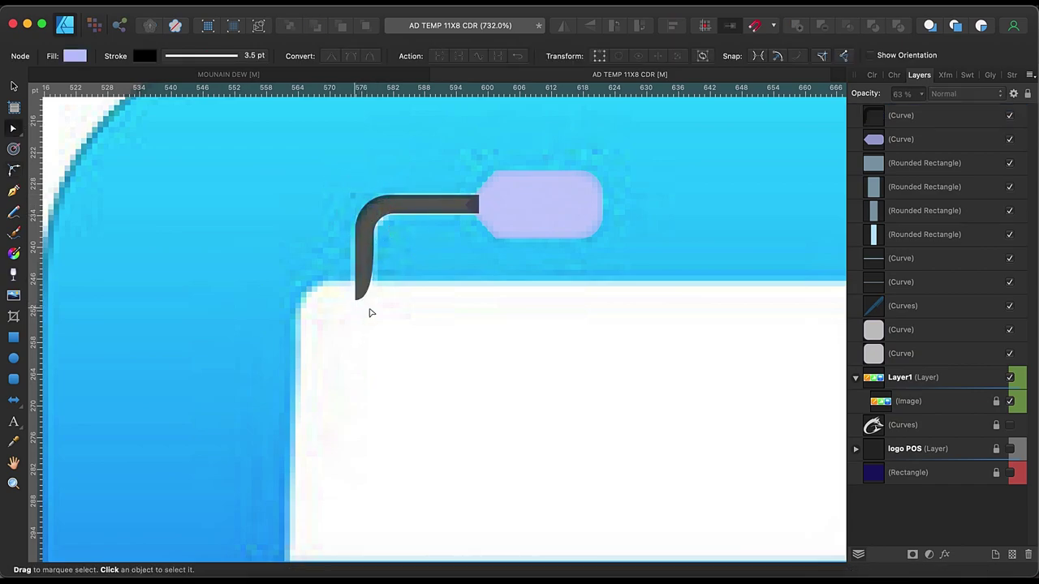
left_click(374, 301)
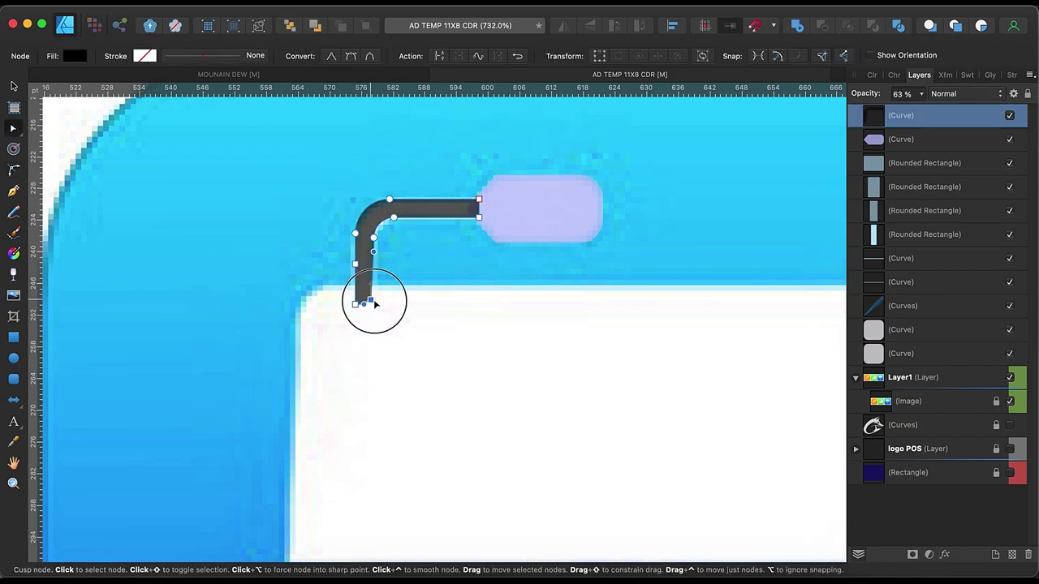
left_click(401, 314)
scroll(401, 314, "down", 3)
Draw the screen rectangle with dark purple fill, no outline and 75% opacity
key("m")
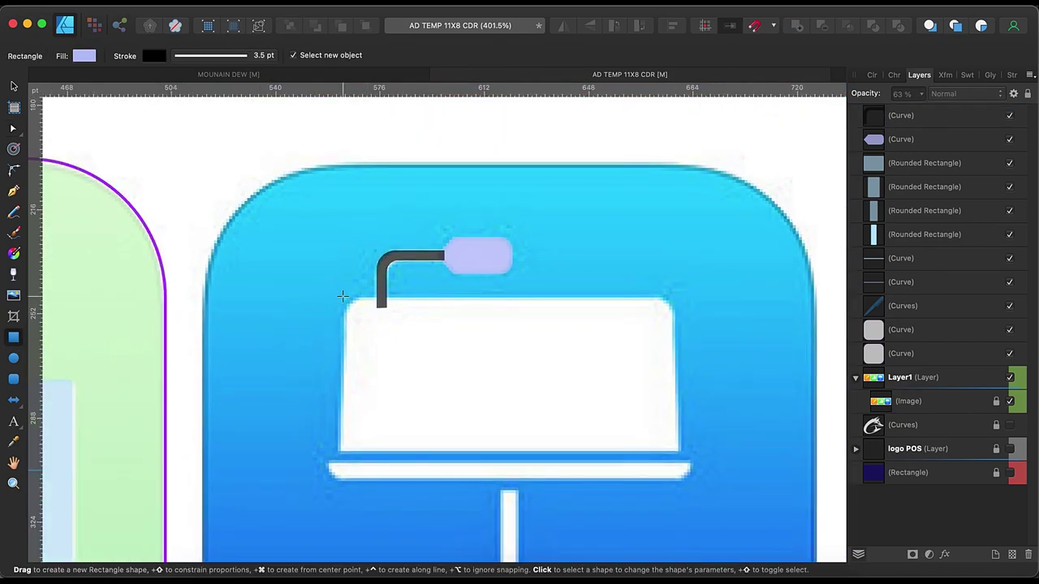
mouse_move(337, 294)
left_mouse_down()
mouse_move(468, 452)
mouse_move(678, 451)
left_mouse_up()
left_click(165, 56)
left_click(317, 71)
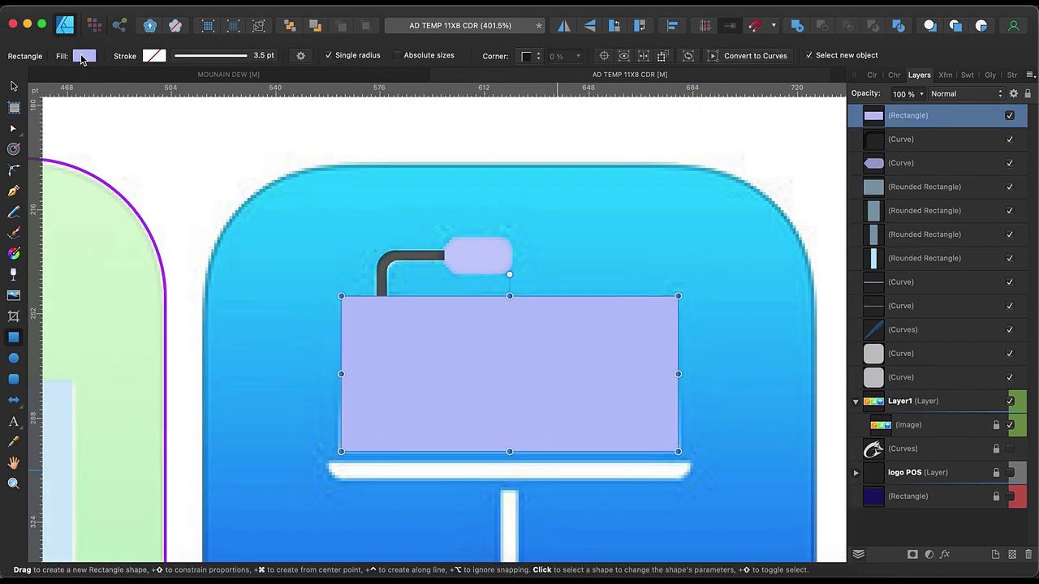
left_click(83, 56)
left_click(165, 151)
key("7")
key("5")
Convert the screen to curves and nudge its top corners inward to slant the sides
left_click_drag(342, 376, 337, 376)
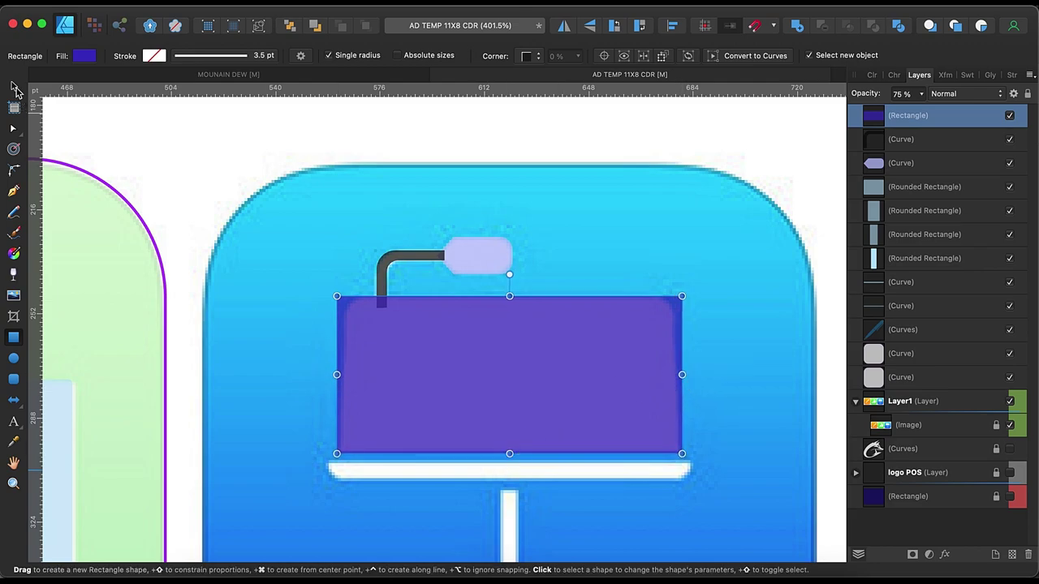
key("ctrl+Return")
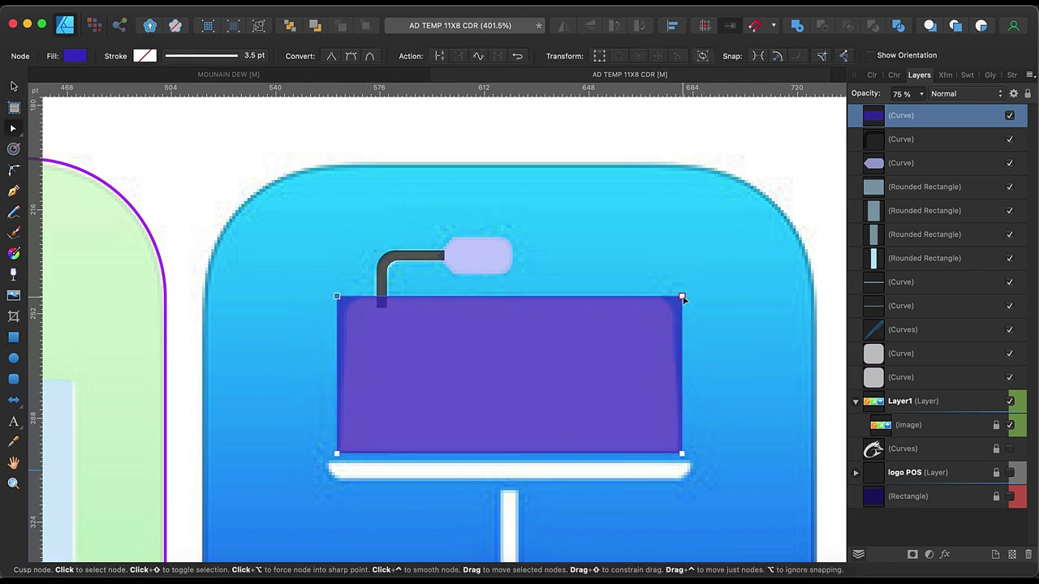
key("Right")
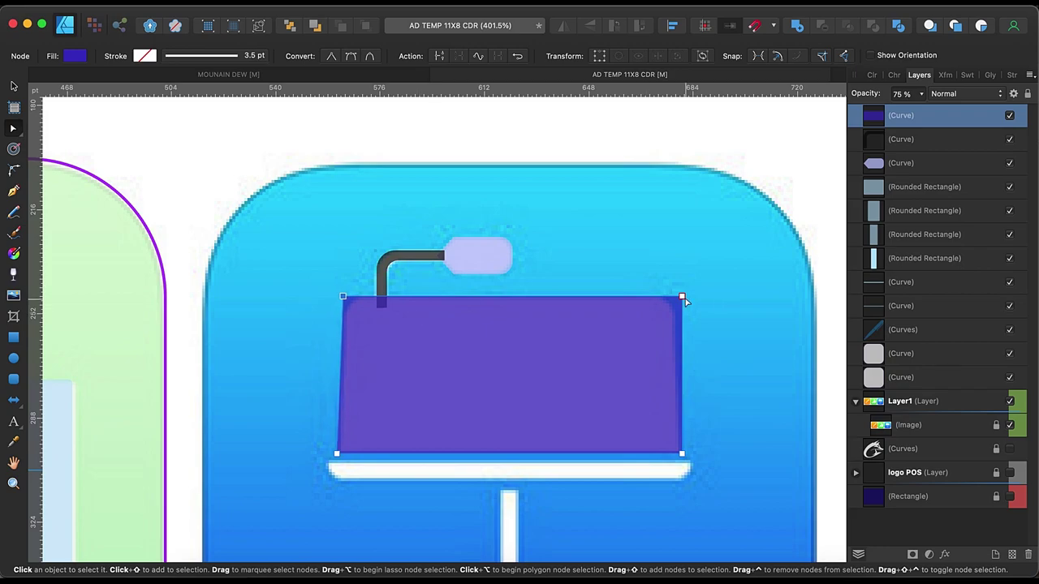
left_click(682, 297)
key("Left")
Draw the 5.7 pt shelf below the screen and round its corners
left_click(13, 337)
left_click_drag(326, 461, 691, 483)
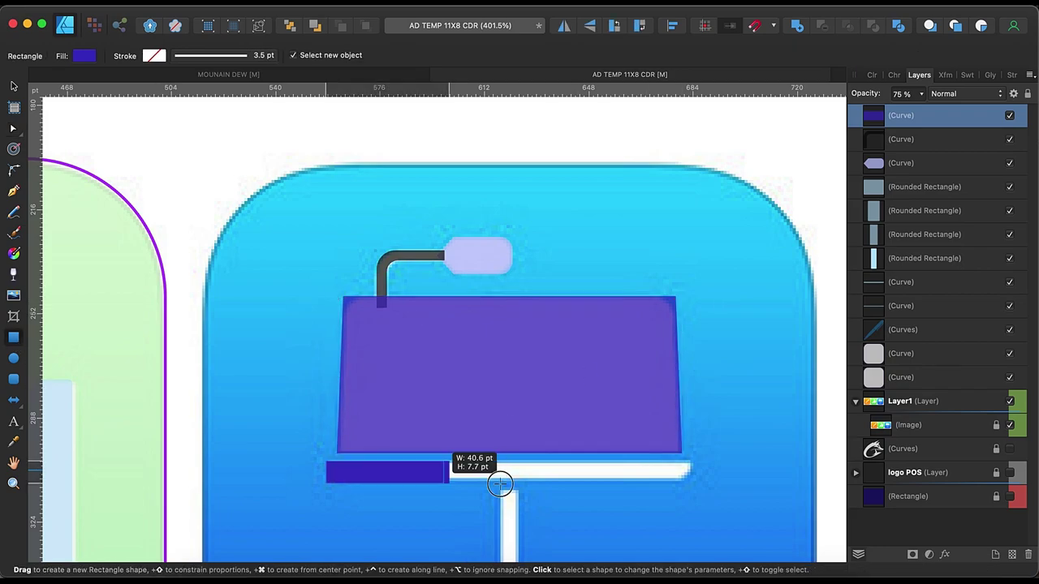
left_click_drag(901, 93, 883, 112)
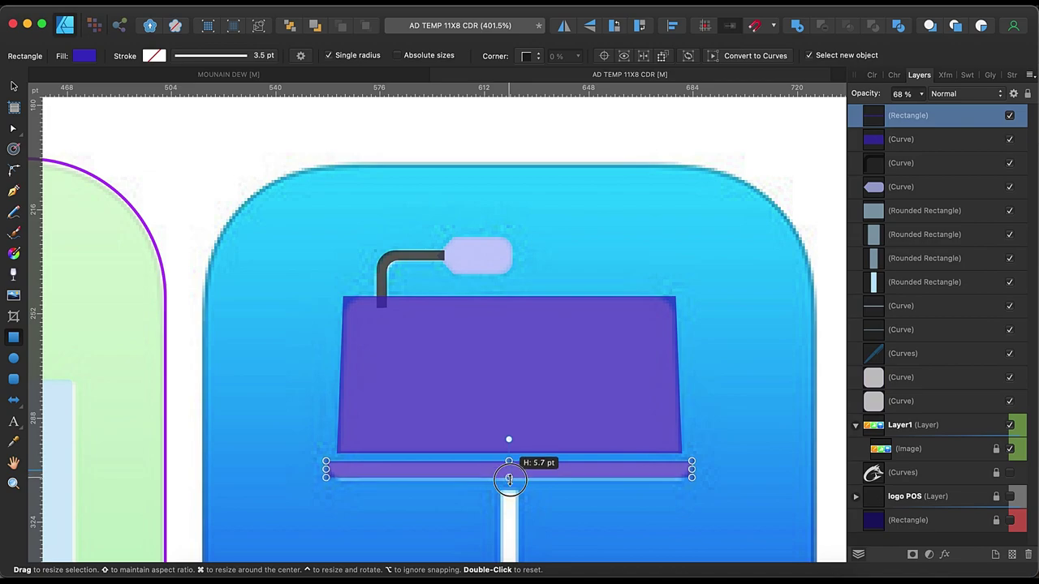
key("ctrl+Return")
key("c")
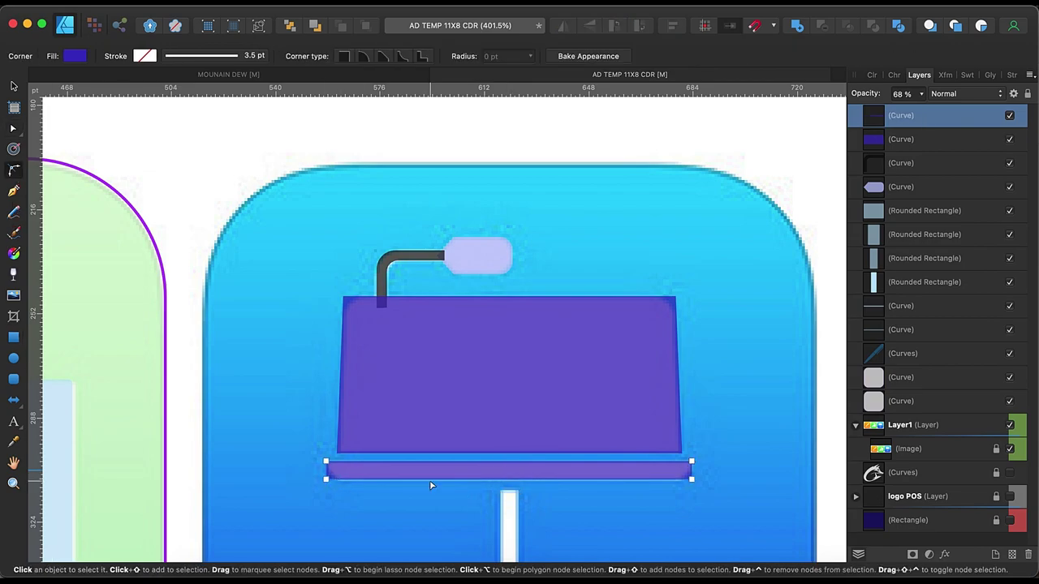
scroll(584, 488, "down", 5)
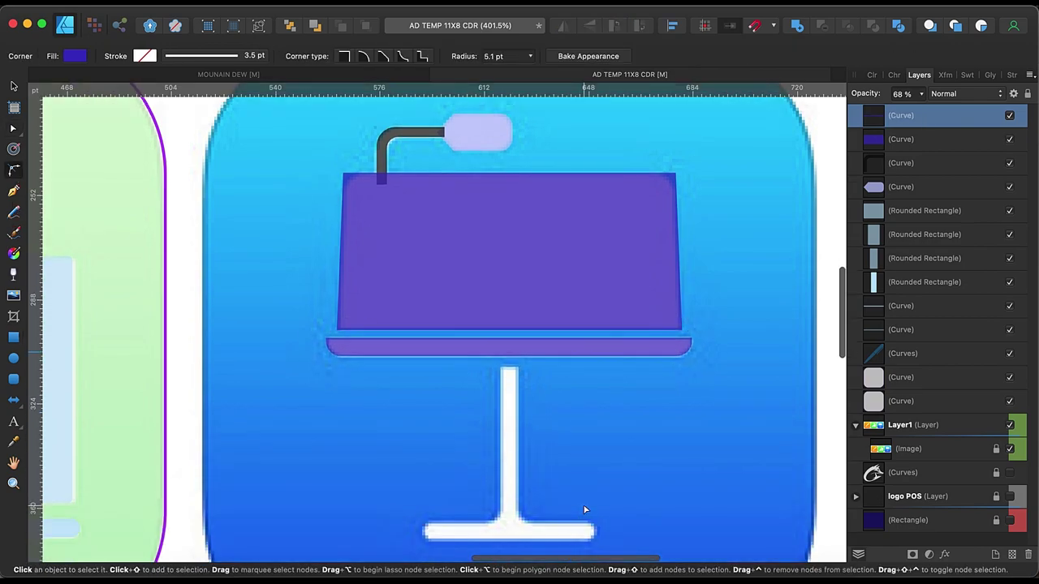
Draw the stand's stem and base and merge them into one T shape
key("m")
left_click_drag(501, 351, 518, 523)
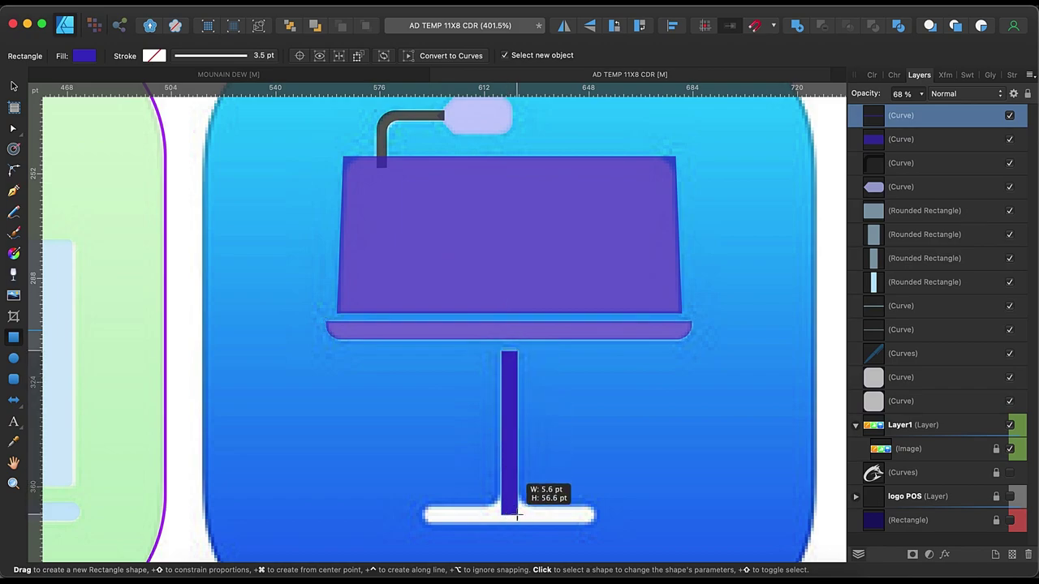
left_click_drag(426, 508, 591, 525)
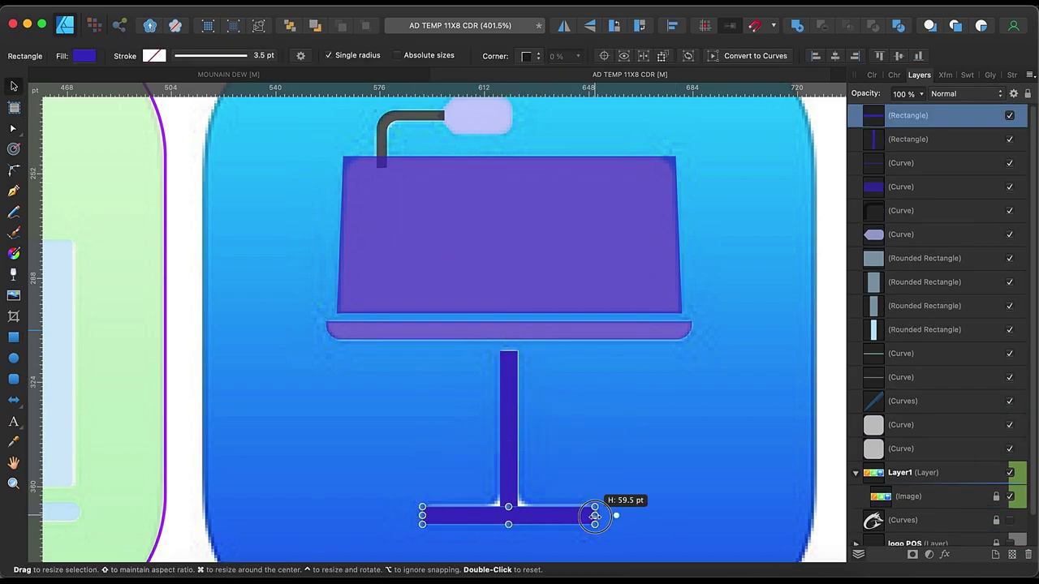
left_click(509, 479)
left_click(471, 517)
key("c")
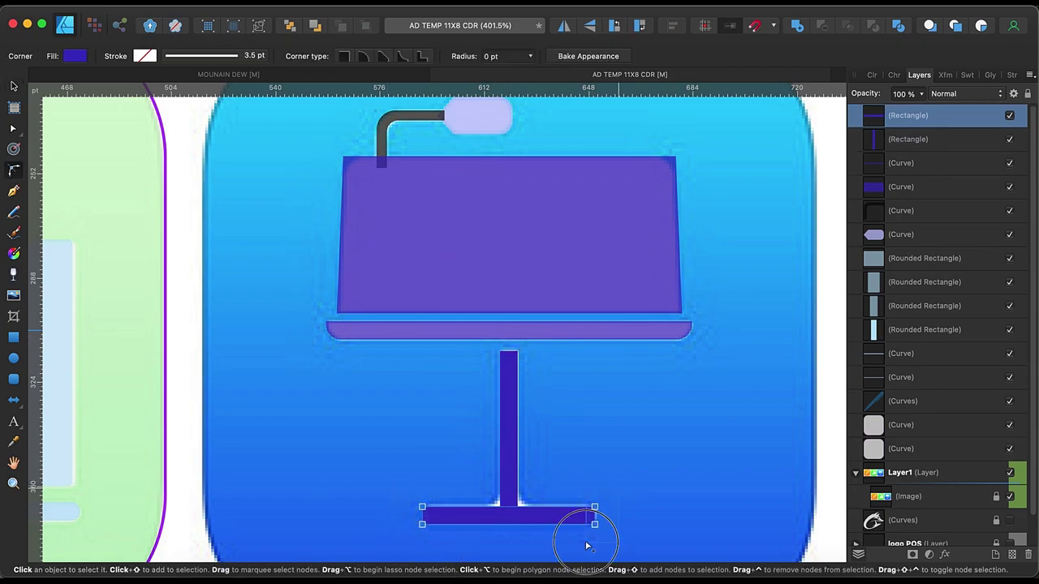
left_click(517, 478)
left_click(544, 516, "shift")
key("super+j")
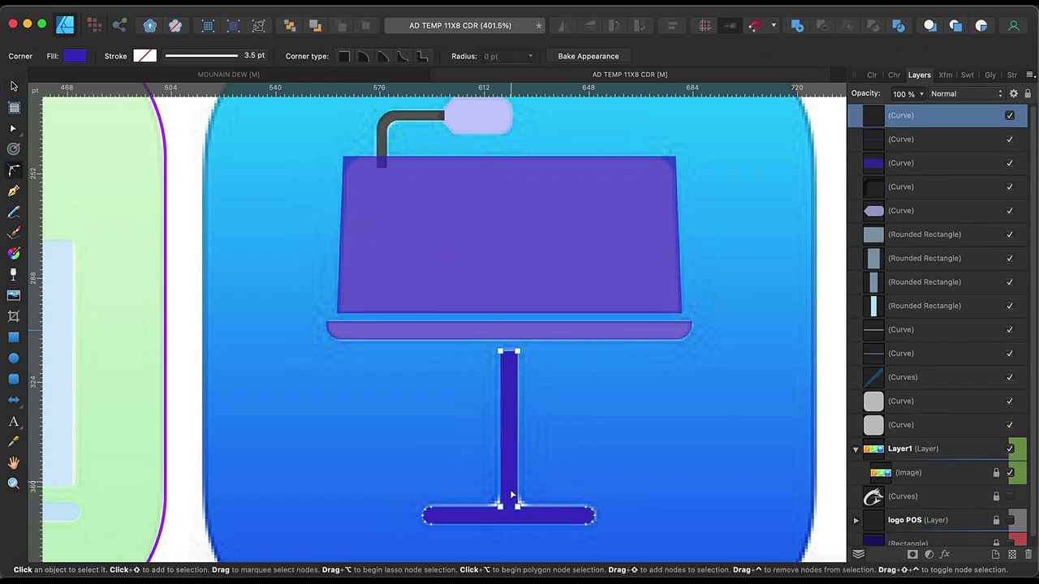
Select the lamp arm, screen and lamp head together
key("v")
scroll(529, 503, "down", 3)
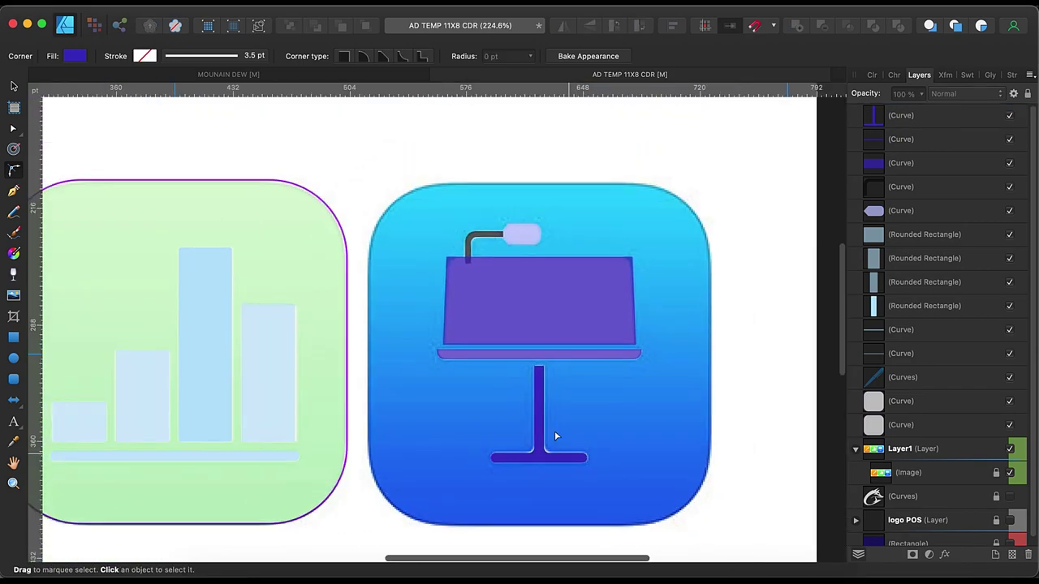
left_click_drag(441, 351, 733, 87)
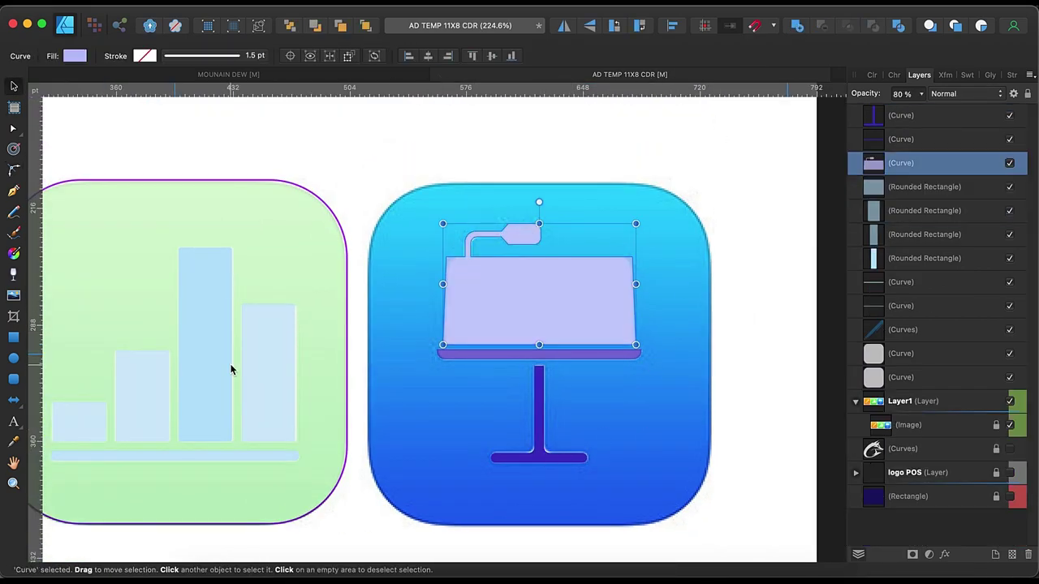
Merge the arm, screen and lamp head into one shape and cover the Keynote icon with the pale tile
left_click(231, 370)
left_click_drag(267, 232, 634, 235)
key("super+0")
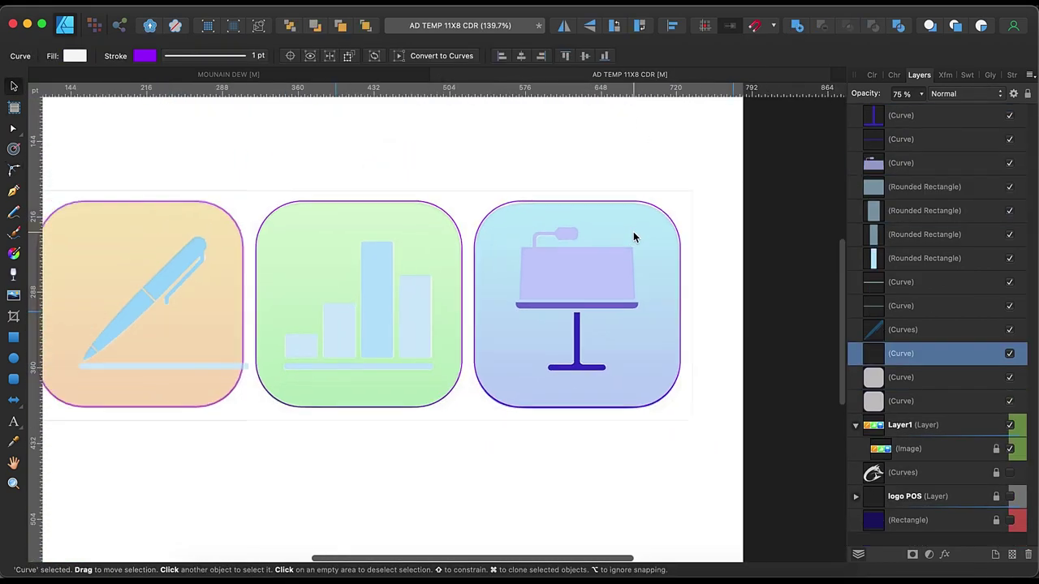
Drag the reference image from Layer1 beneath the traced tiles and shrink it
left_click(914, 425)
left_click(909, 449)
left_click_drag(446, 407, 482, 530)
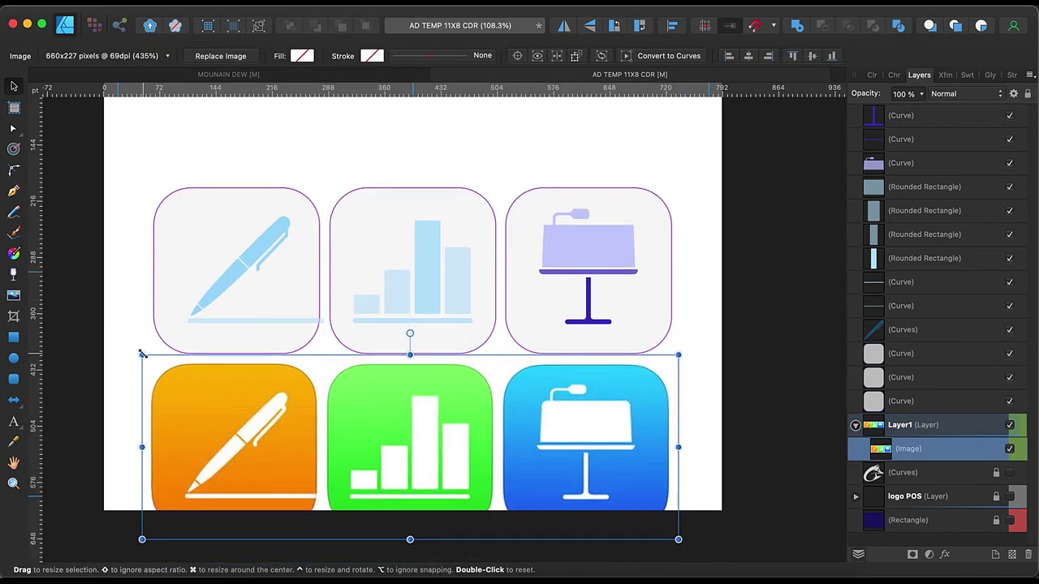
left_click_drag(142, 354, 242, 388)
left_click(668, 441)
left_click(190, 241)
Fill the Pages tile with a vertical yellow-to-orange gradient sampled from the reference icon
key("i")
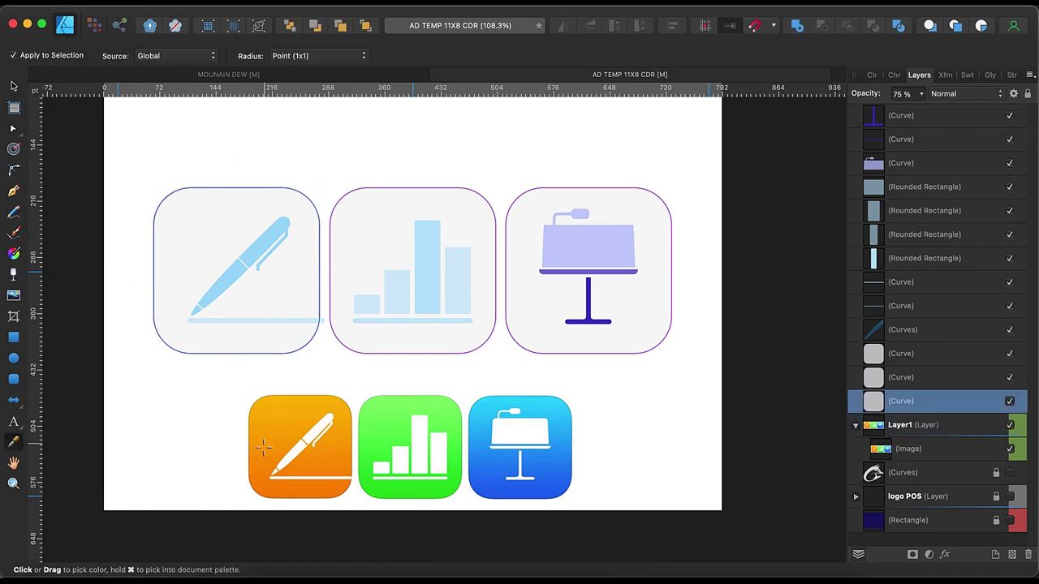
key("g")
left_click_drag(232, 205, 233, 291)
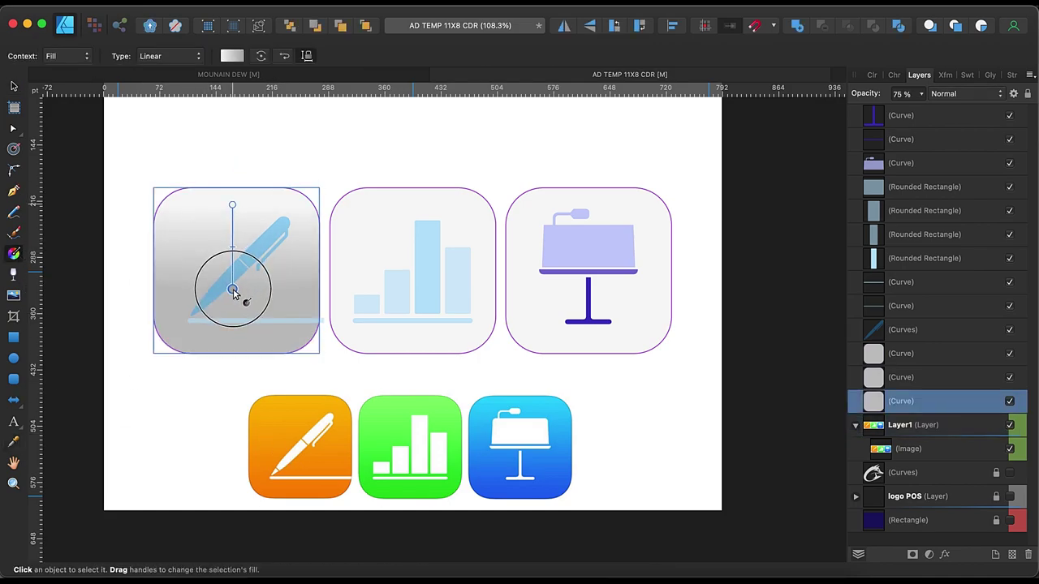
left_click(231, 55)
left_click(412, 115)
left_click(285, 193)
left_click_drag(411, 217, 347, 441)
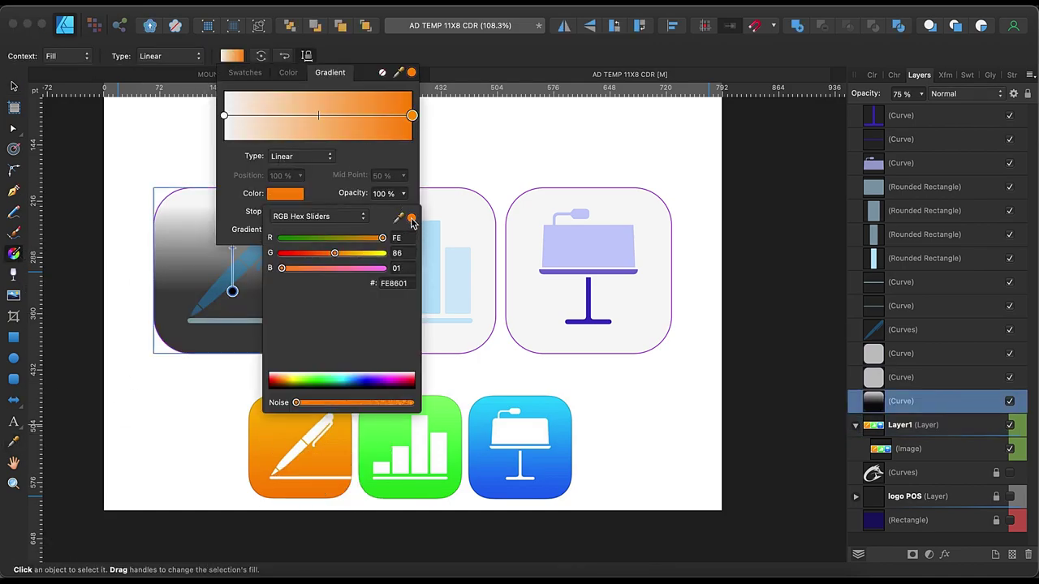
left_click(225, 117)
left_click(285, 193)
left_click_drag(411, 218, 284, 395)
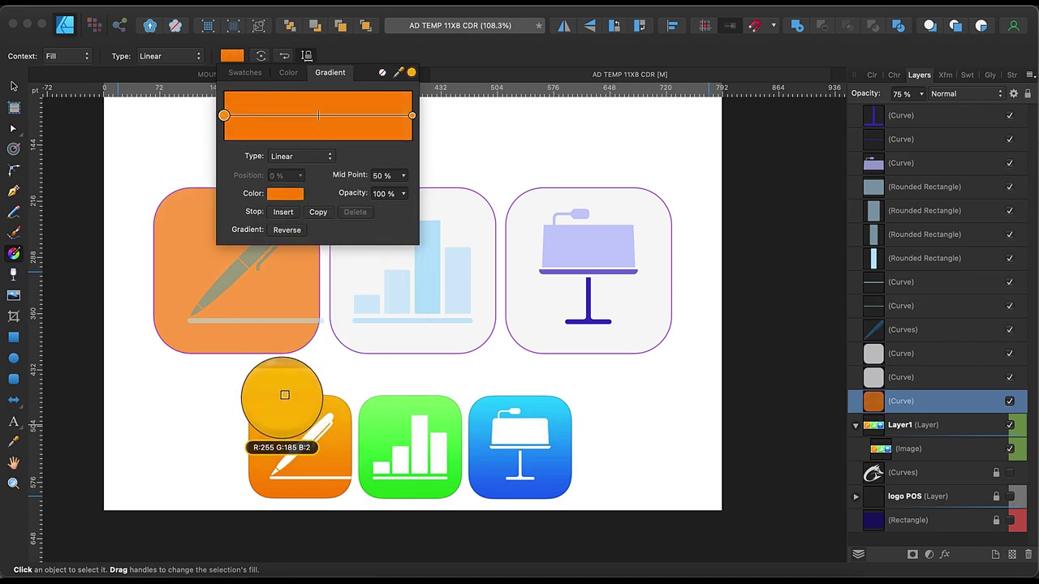
left_click(304, 374)
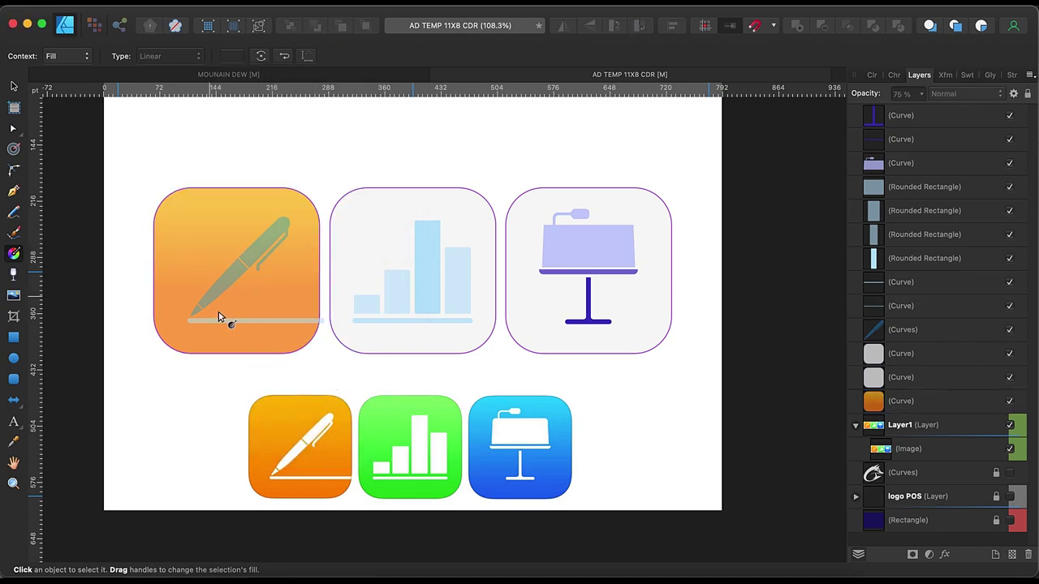
Colour the tile's outline a darker orange sampled from the reference Pages icon
scroll(219, 316, "up", 2)
key("v")
left_click(161, 219)
left_click(74, 56)
left_click_drag(312, 72, 325, 386)
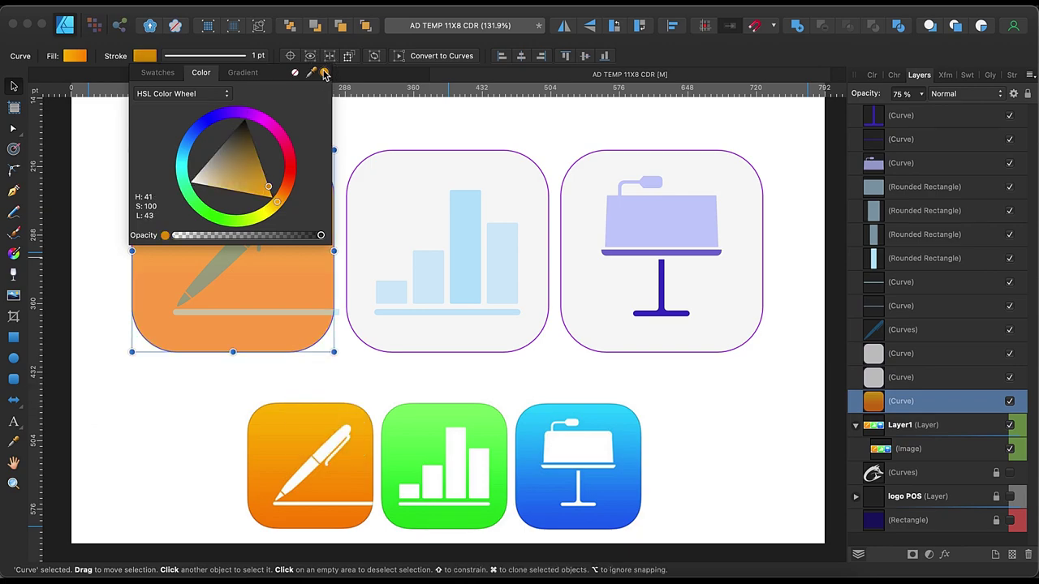
left_click(100, 155)
left_click(243, 325)
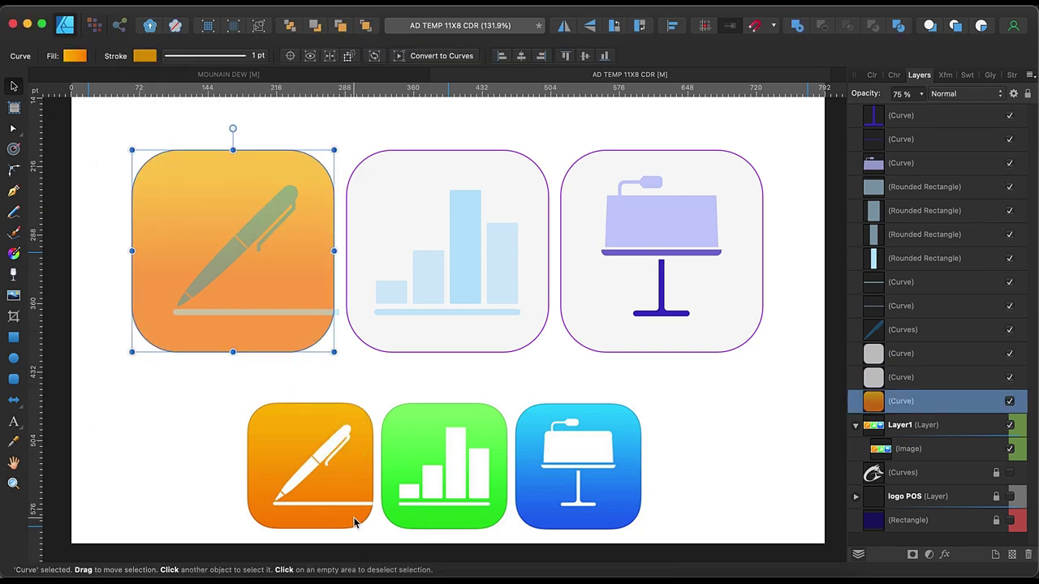
left_click(74, 56)
mouse_move(311, 72)
left_mouse_down()
mouse_move(361, 521)
mouse_move(348, 526)
left_mouse_up()
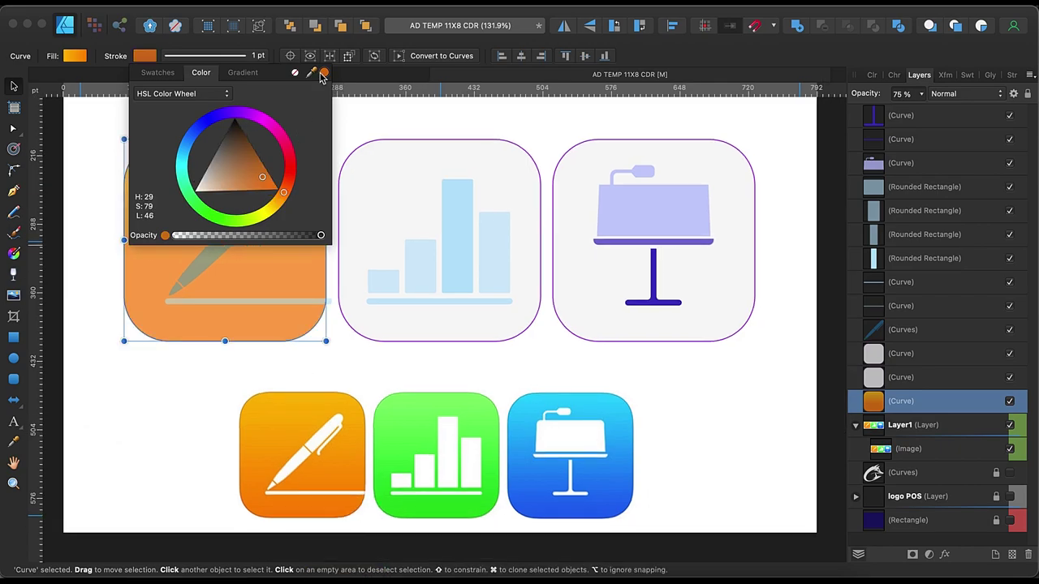
Set the outline width to 1.2 pt and the tile opacity to 100%
left_click(203, 56)
type("1.2")
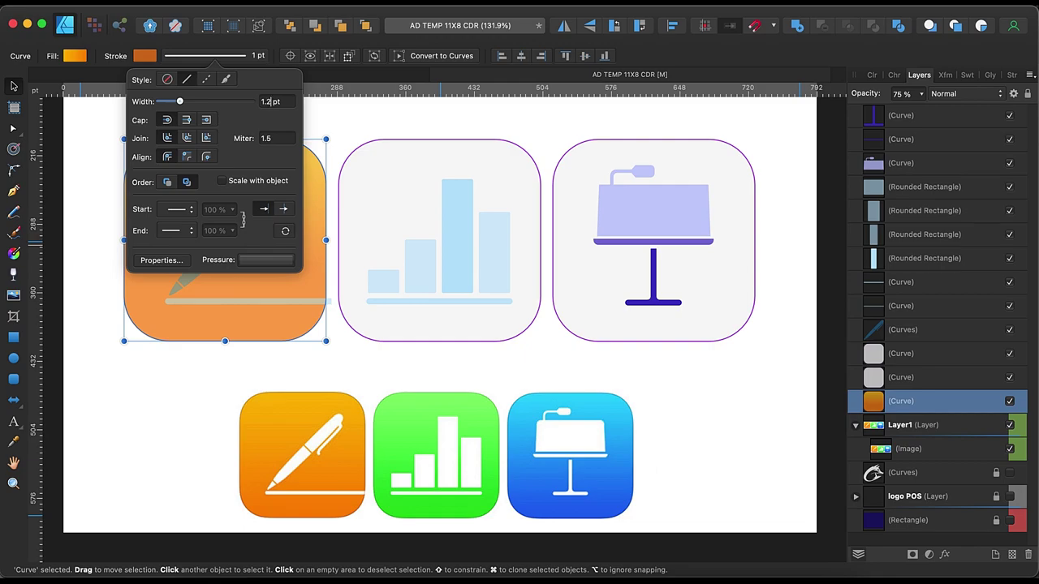
key("Return")
left_click(96, 216)
left_click(301, 329)
key("0")
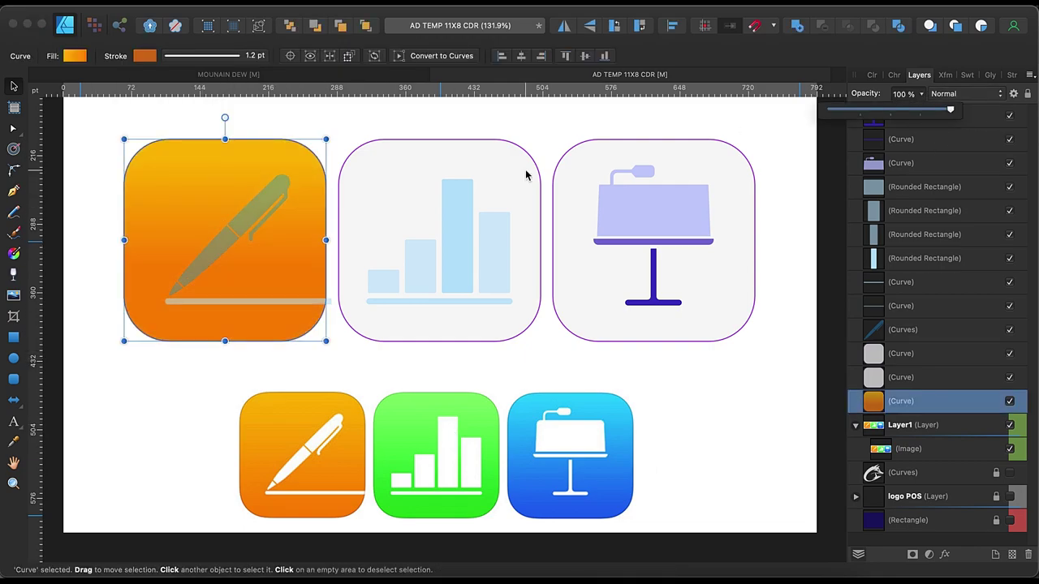
left_click(506, 363)
scroll(245, 334, "up", 2)
Make the Pages pen and its baseline white
left_click(194, 213)
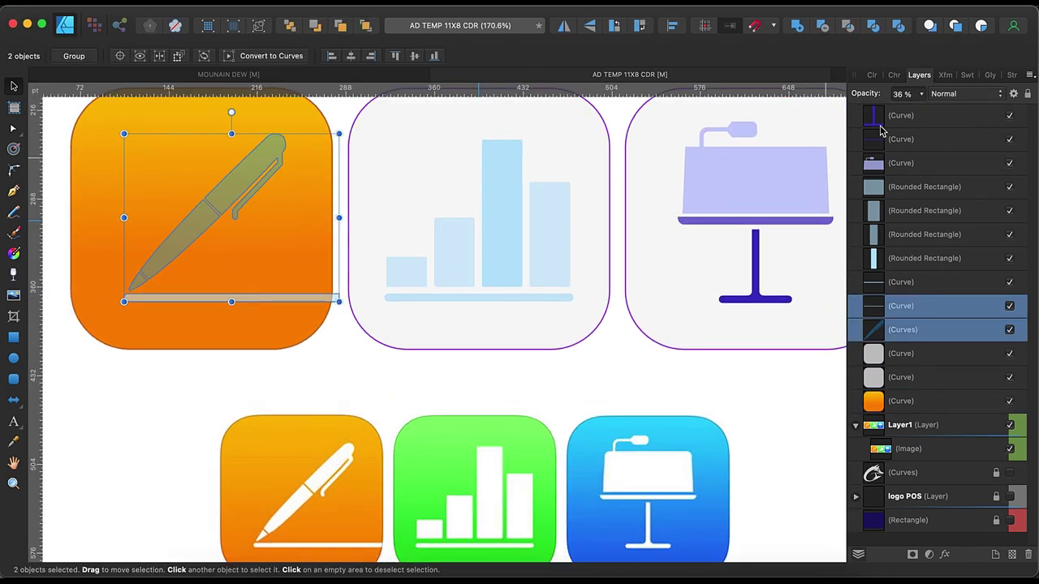
left_click(871, 75)
left_click(968, 116)
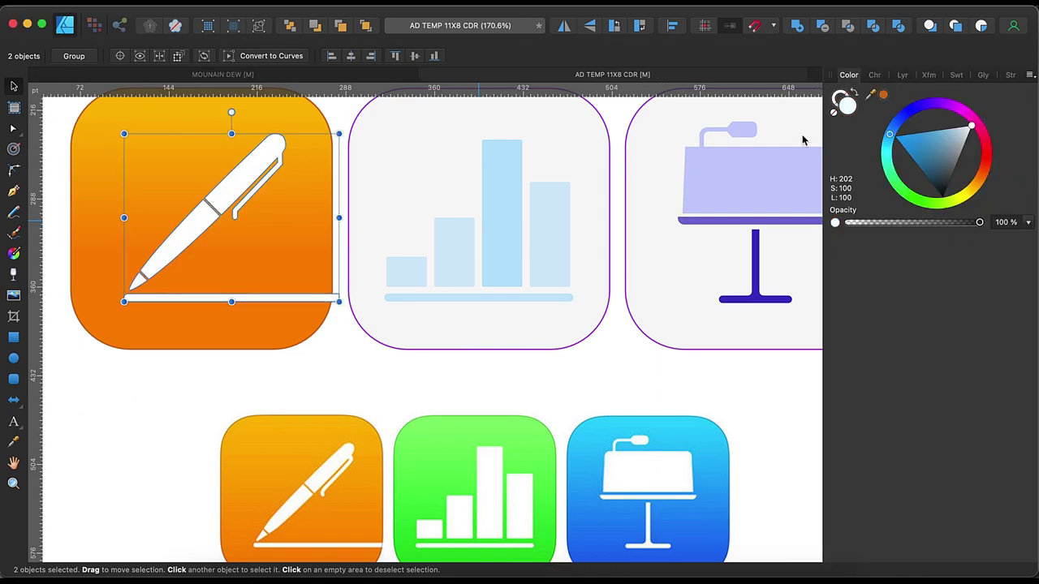
left_click(367, 386)
Place a copy of the orange Pages tile over the Numbers chart
scroll(367, 385, "up", 1)
left_click(119, 188)
left_click_drag(118, 190, 397, 192)
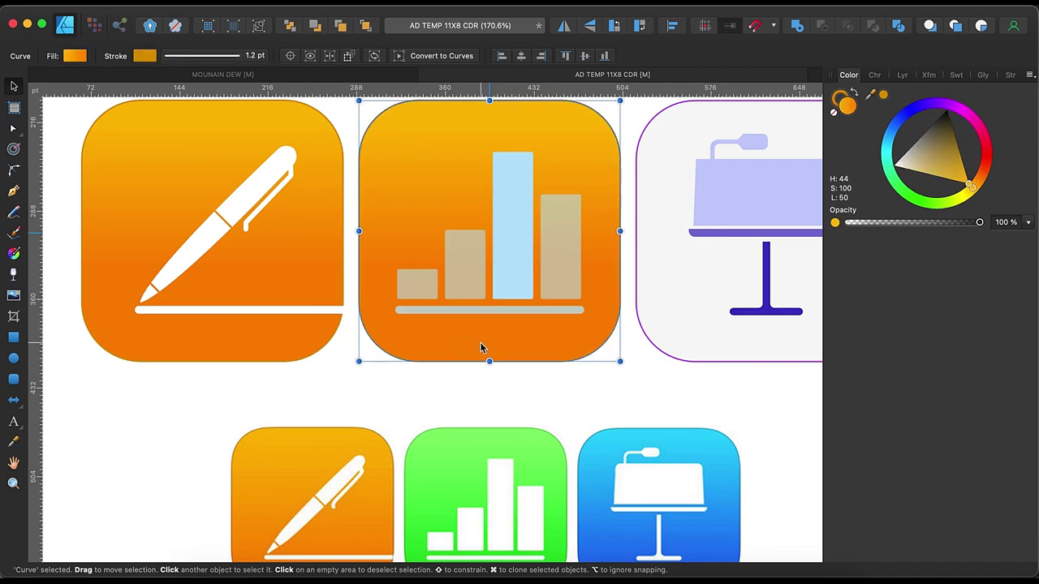
Recolour both gradient stops of the copied tile green, sampled from the reference Numbers icon
key("g")
left_click(228, 57)
scroll(301, 199, "down", 3)
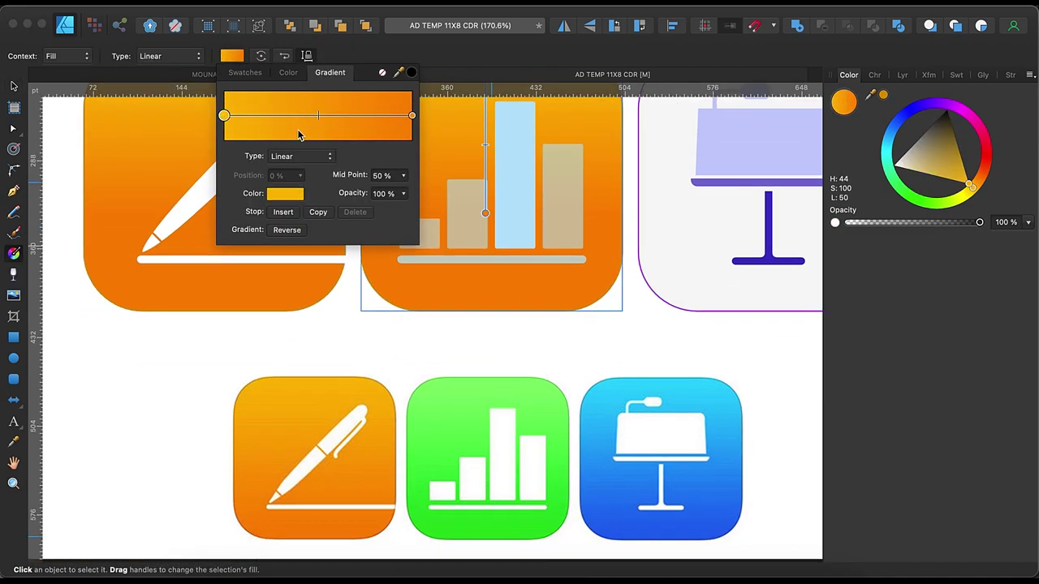
left_click(284, 193)
left_click_drag(397, 213, 484, 382)
left_click(412, 115)
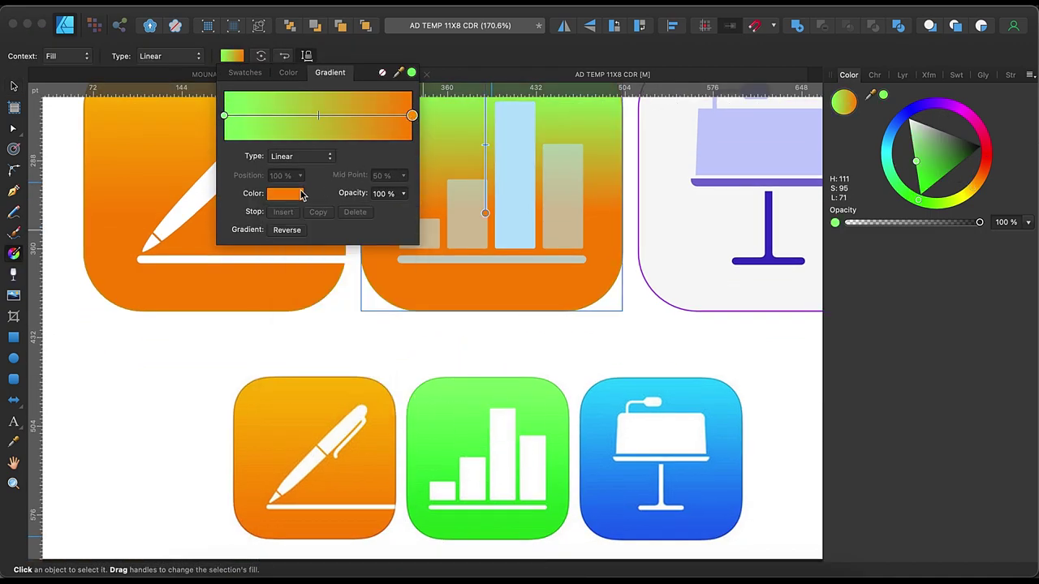
left_click(300, 194)
left_click_drag(516, 535, 516, 535)
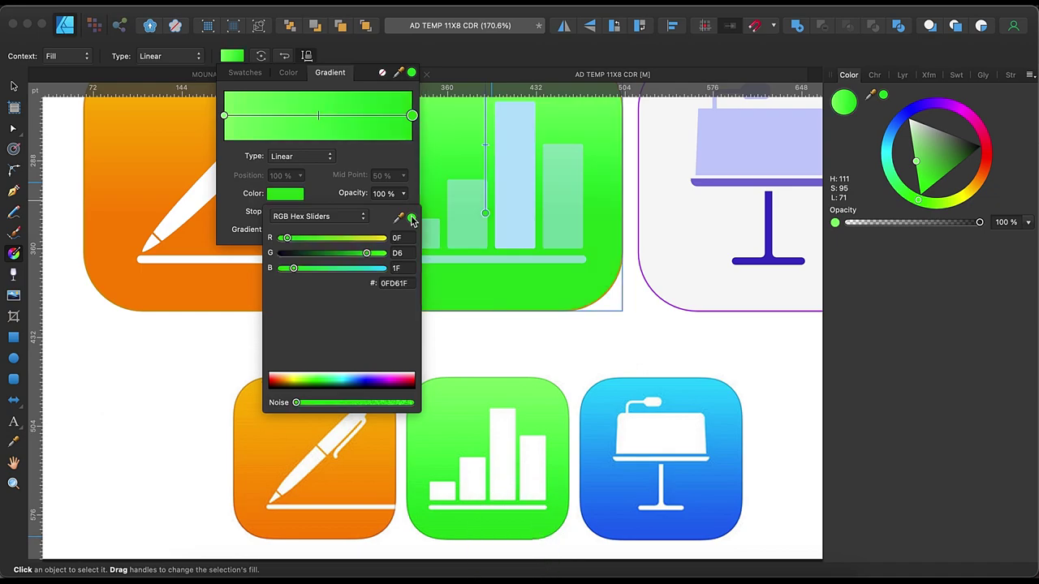
key("Escape")
Give the Numbers tile a green outline sampled from the reference icon
scroll(519, 446, "up", 3)
key("v")
left_click(305, 190)
left_click(144, 55)
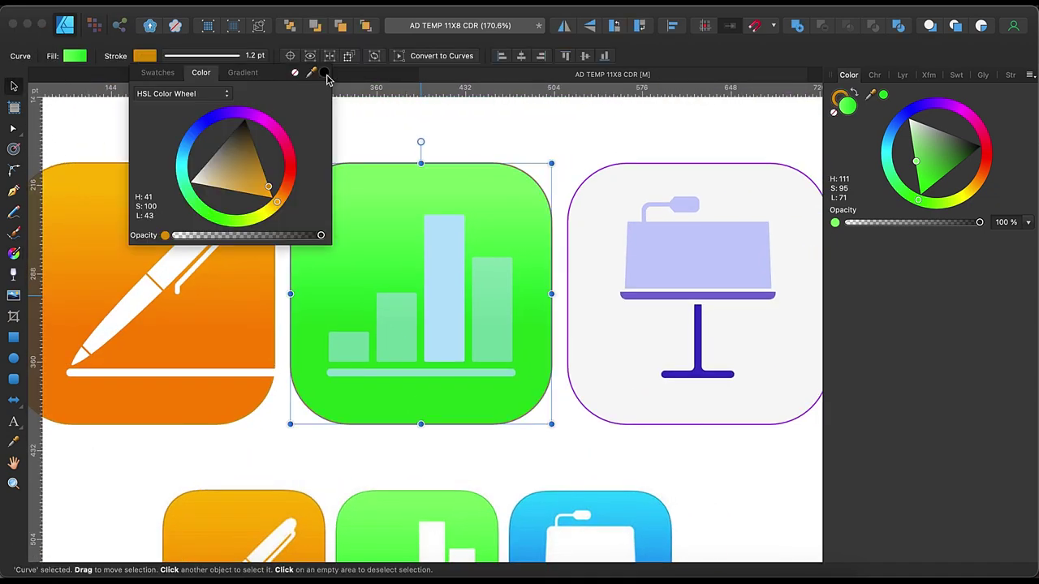
left_click_drag(311, 72, 395, 493)
Make all the chart bars and the baseline white
left_click(439, 284)
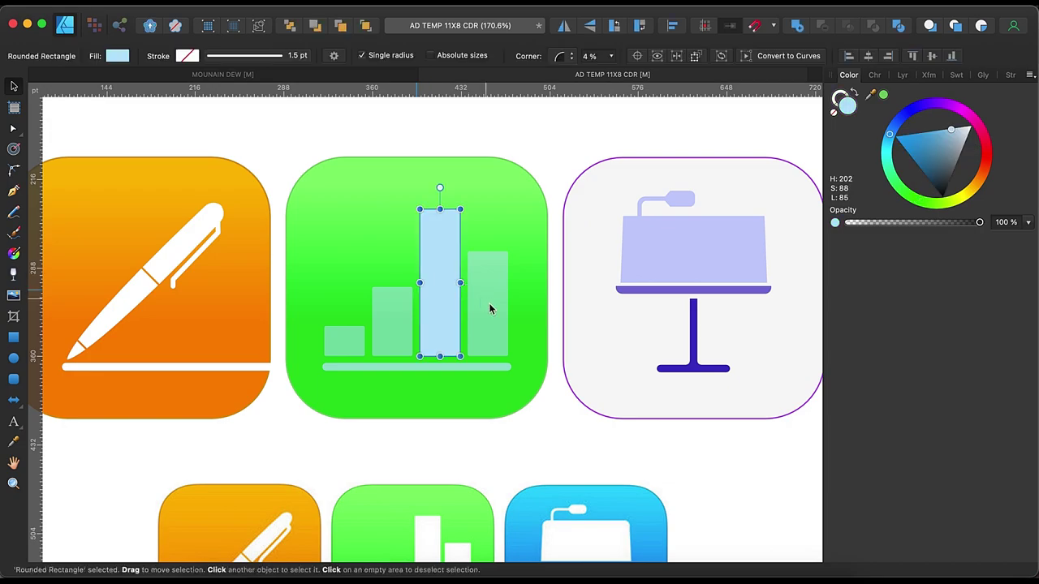
left_click_drag(308, 195, 519, 382)
left_click(901, 75)
Place a copy of the green tile behind the Keynote lectern
left_click(931, 74)
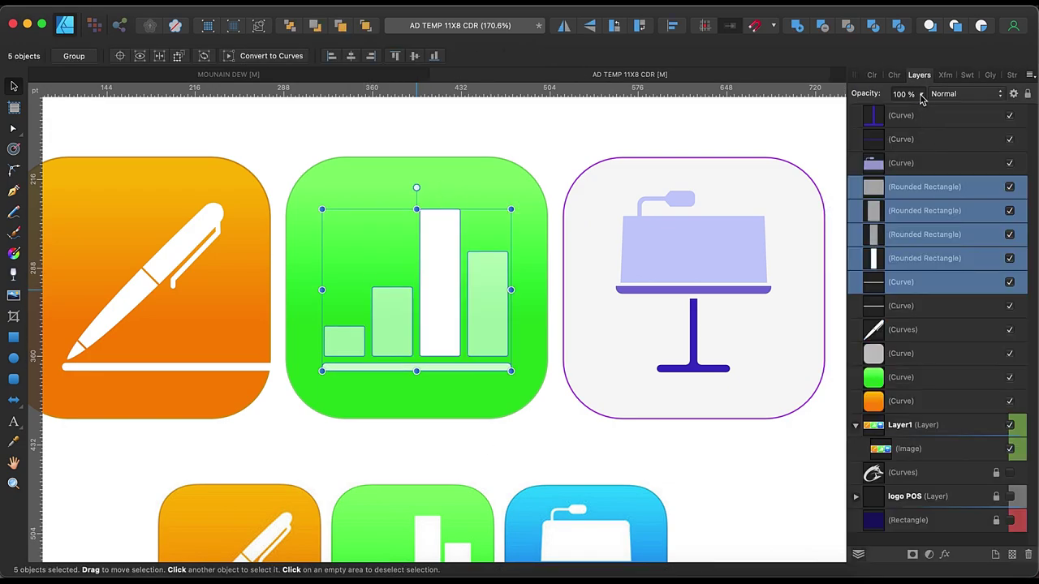
left_click(552, 170)
scroll(555, 426, "down", 3)
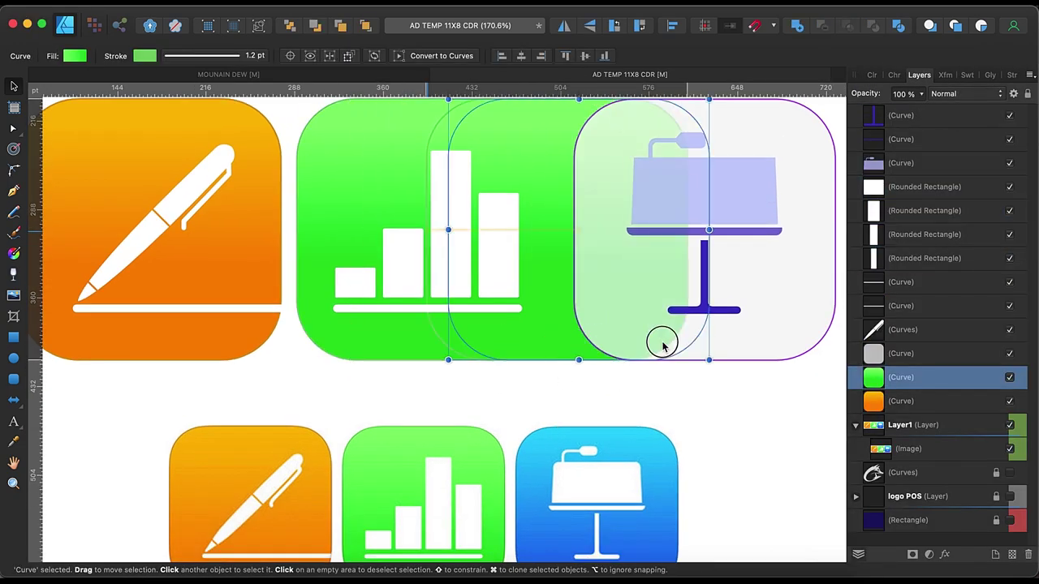
left_click_drag(506, 344, 758, 341)
Make the lectern board and stand white
left_click(706, 317)
left_click(707, 209, "shift")
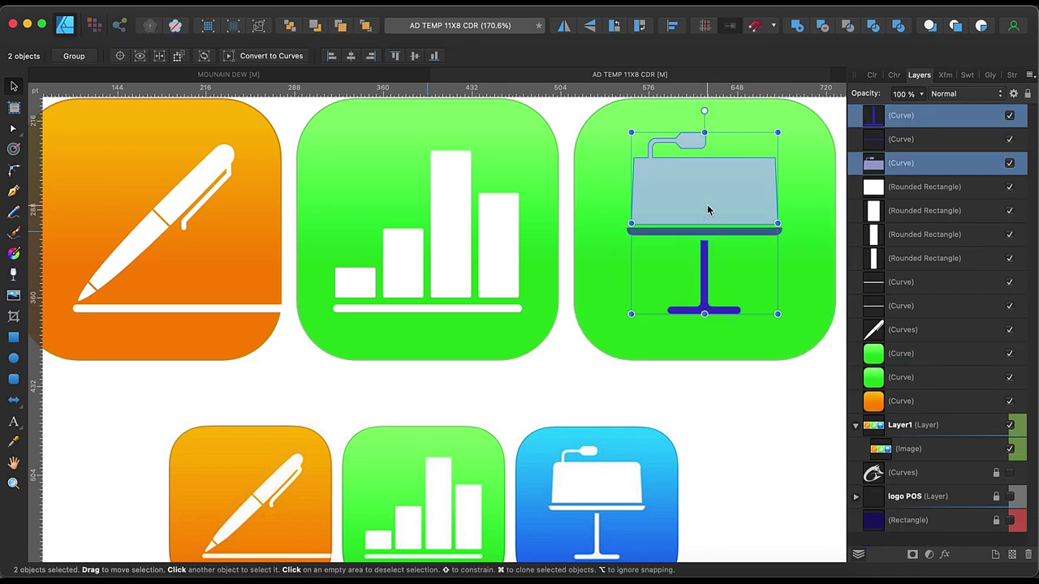
left_click(872, 74)
left_click(934, 142)
Adjust the opacity of the lectern's bottom bar
left_click(920, 75)
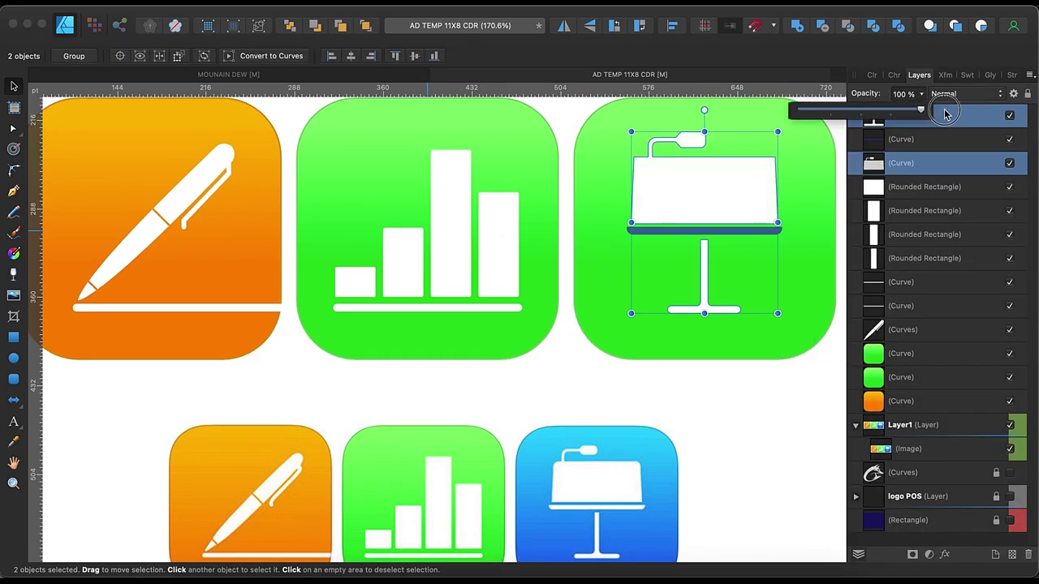
left_click(901, 139)
left_click(872, 75)
left_click(919, 75)
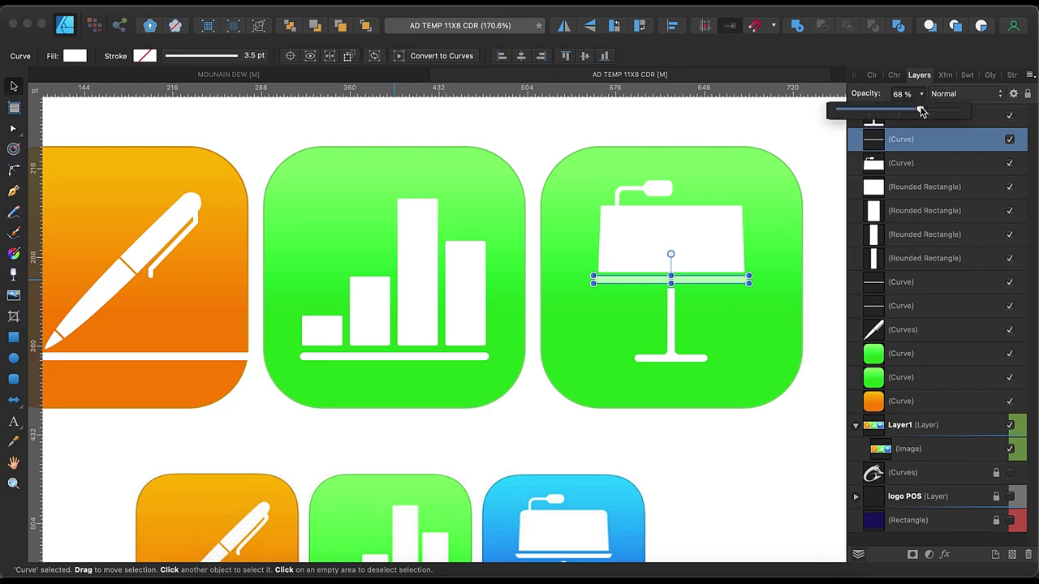
Select the Keynote tile's green background for gradient editing
left_click(715, 474)
left_click(901, 353)
key("g")
left_click(231, 57)
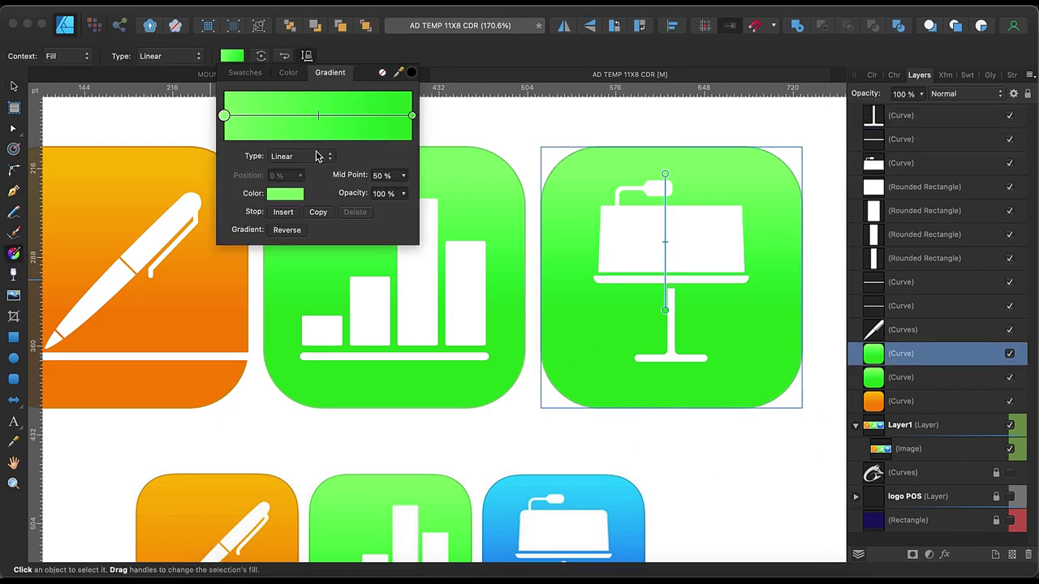
Set the Keynote tile's gradient from cyan to blue, sampled from the reference icon
left_click(285, 193)
left_click_drag(397, 213, 568, 479)
left_click(412, 116)
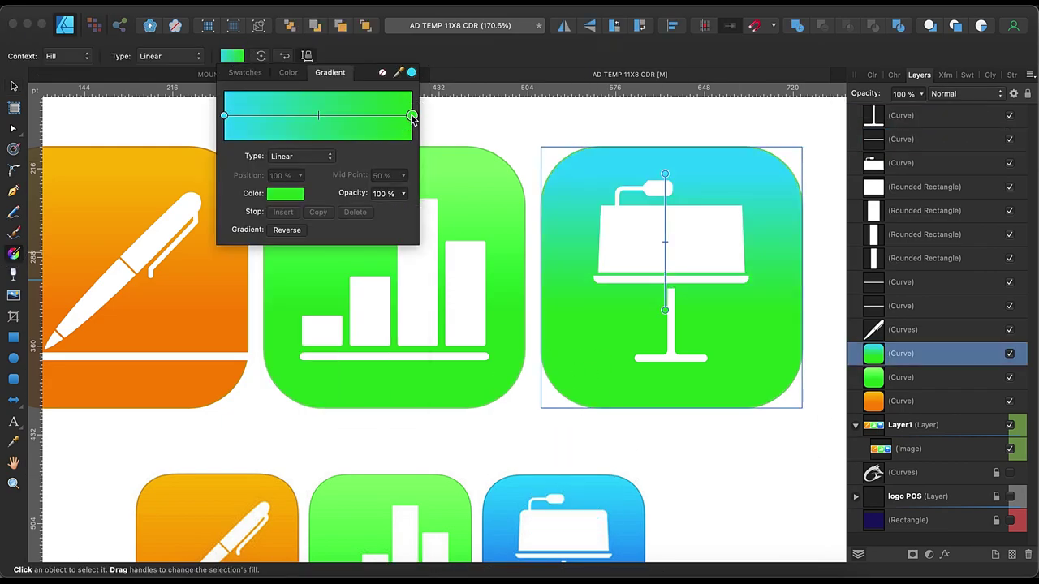
left_click(285, 193)
scroll(487, 365, "down", 3)
left_click_drag(397, 217, 584, 524)
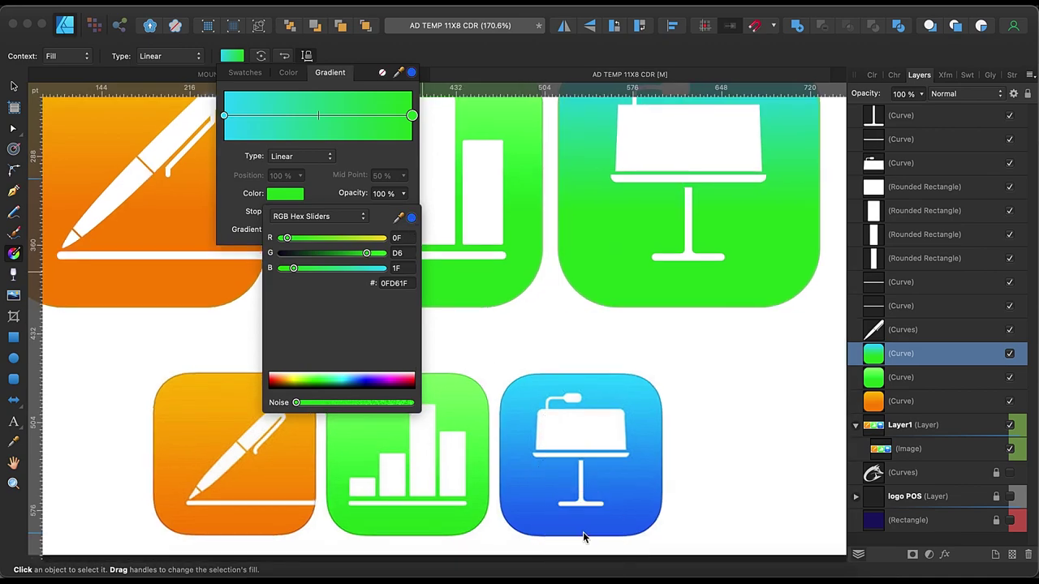
scroll(650, 390, "up", 3)
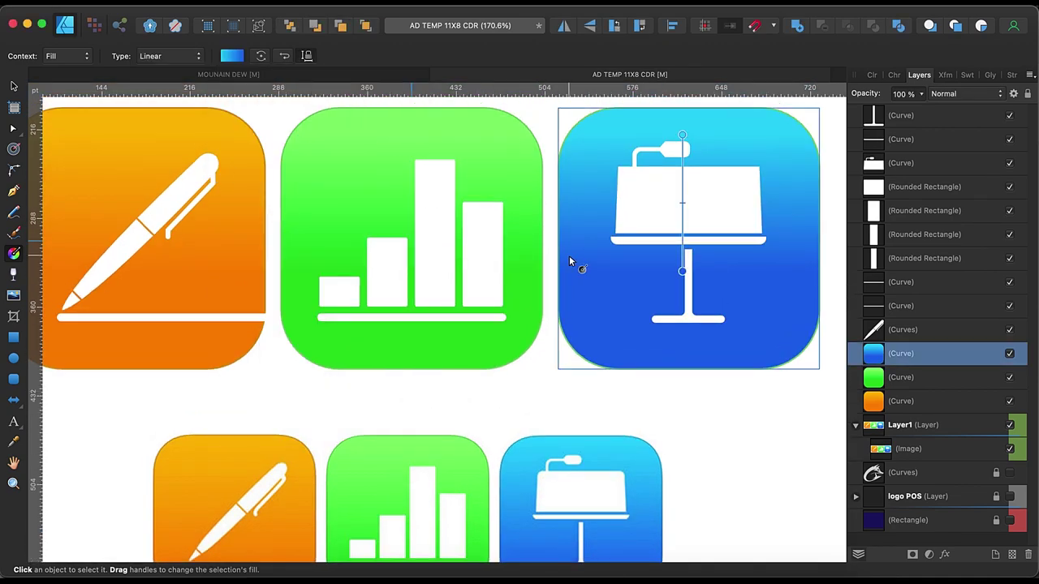
Give the Keynote tile a blue outline sampled from the reference Keynote icon
key("v")
left_click(145, 55)
mouse_move(311, 72)
left_mouse_down()
mouse_move(629, 434)
mouse_move(651, 441)
mouse_move(661, 466)
left_mouse_up()
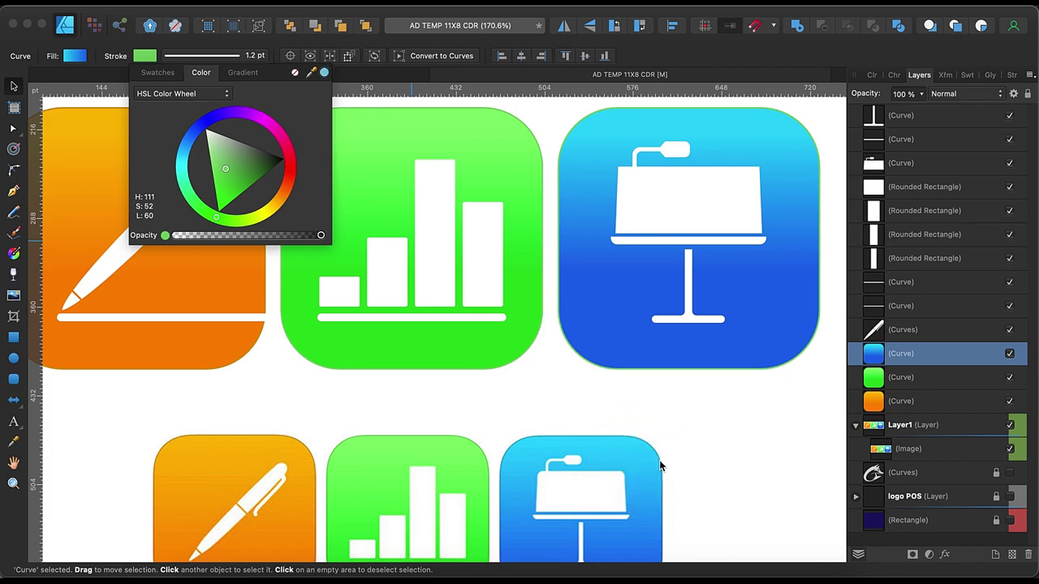
left_click(552, 367)
scroll(664, 425, "down", 5)
mouse_move(311, 72)
left_mouse_down()
mouse_move(556, 420)
mouse_move(545, 424)
left_mouse_up()
left_click(545, 398)
Check the blue Keynote tile's outline colour
scroll(568, 284, "up", 5)
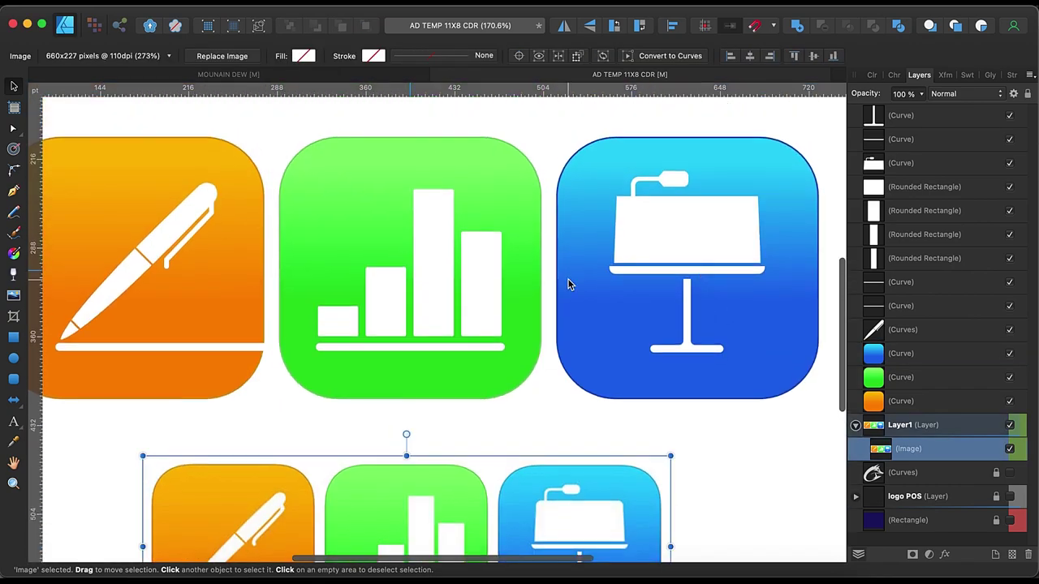
left_click(568, 285)
left_click(145, 56)
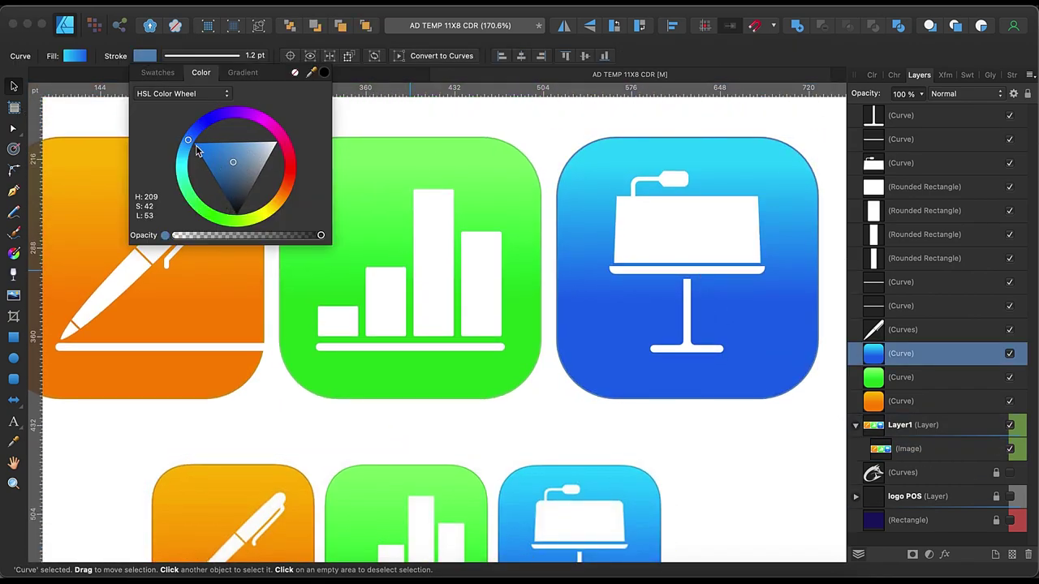
left_click(679, 461)
Cut the reference icon picture from the page
key("super+0")
right_click(611, 479)
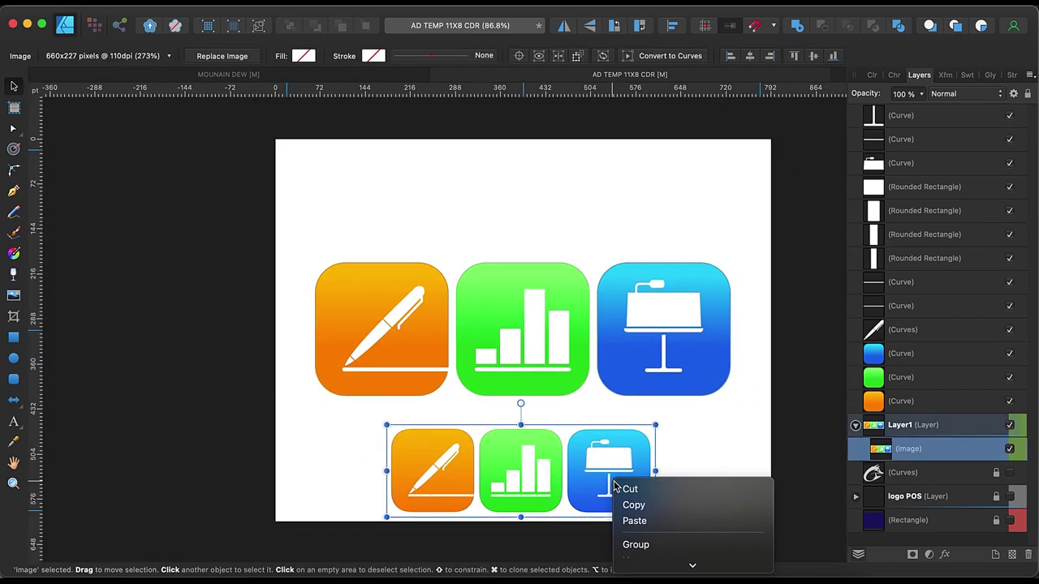
left_click(680, 492)
Test-move the pen and the three tiles, then undo the moves
left_click_drag(320, 324, 337, 206)
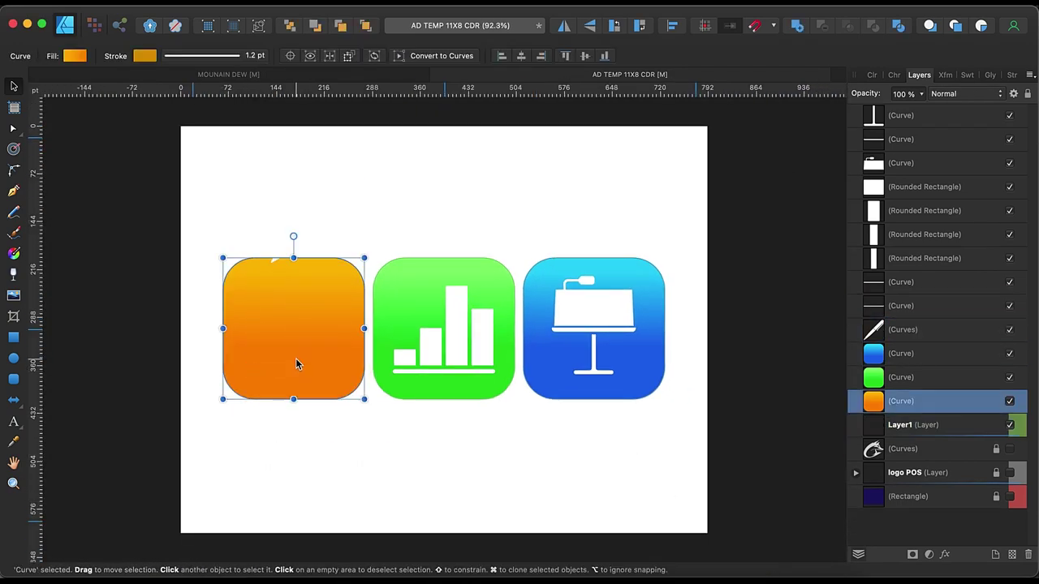
left_click_drag(297, 364, 272, 248)
left_click(345, 331)
left_click(456, 317)
left_click_drag(482, 292, 524, 327)
mouse_move(547, 281)
left_mouse_down()
mouse_move(607, 344)
mouse_move(576, 253)
left_mouse_up()
key("super+z")
key("super+z")
key("super+z")
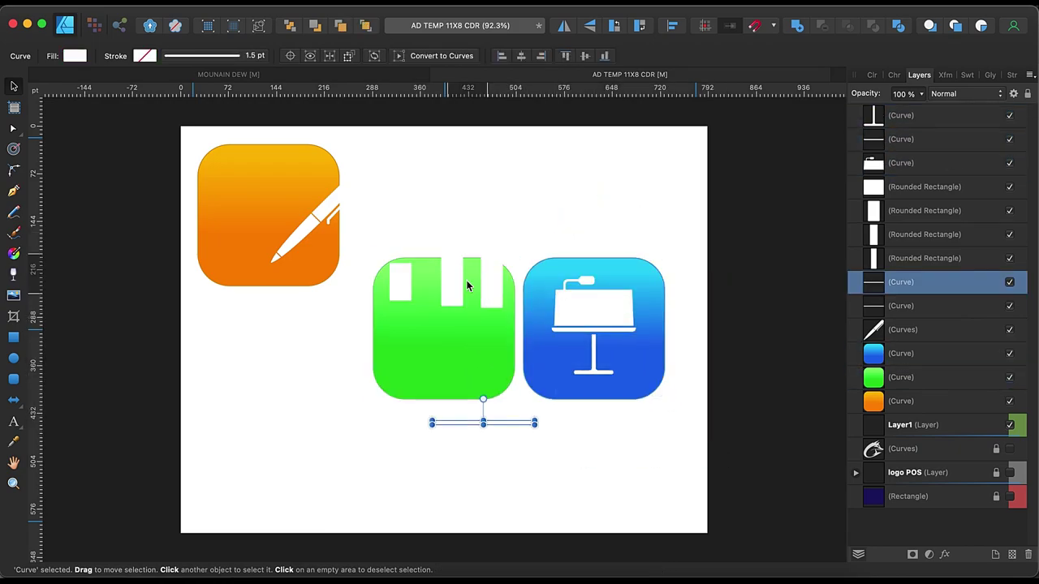
key("super+z")
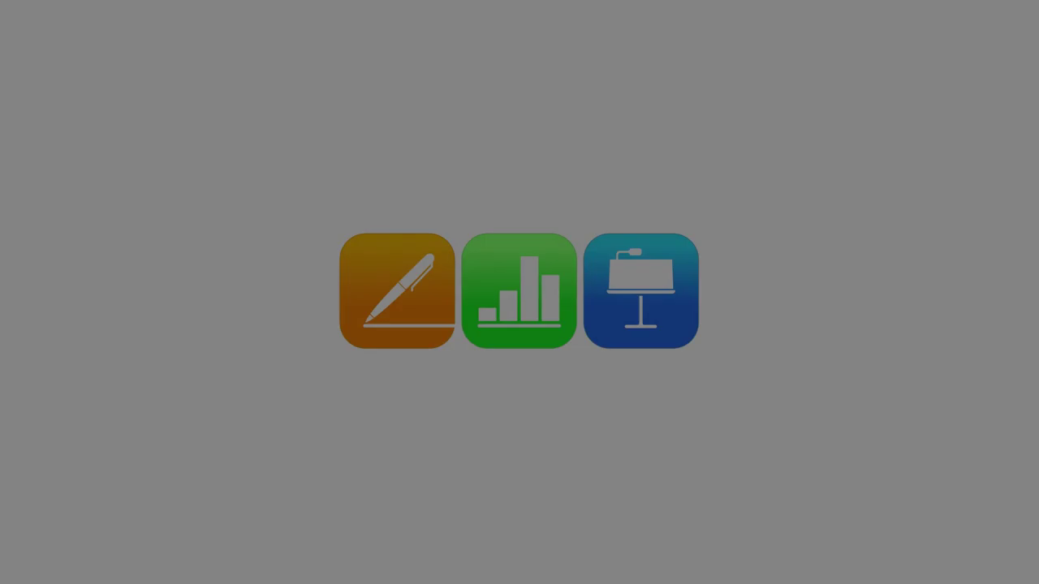